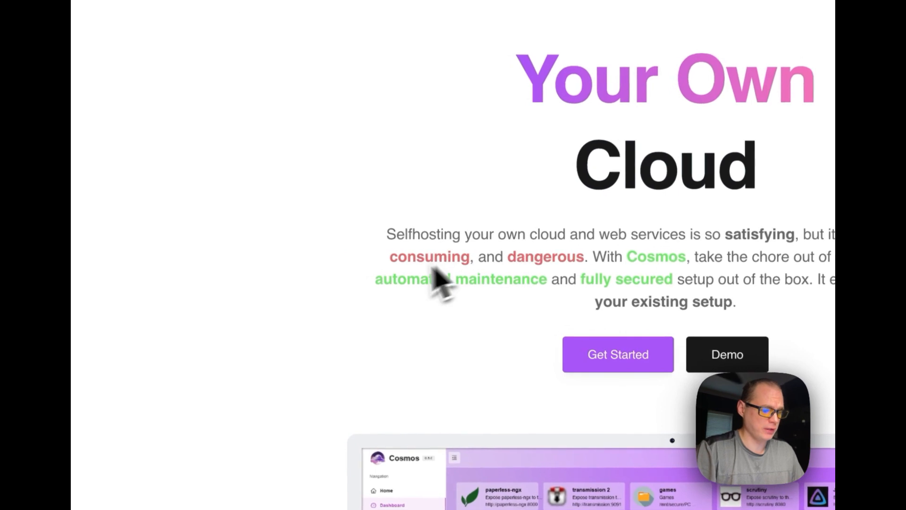
# Examine the Cosmos website's feature overview, including marketplace, reverse proxy, container and user management, and its security section
pyautogui.scroll(-10, 390, 295)
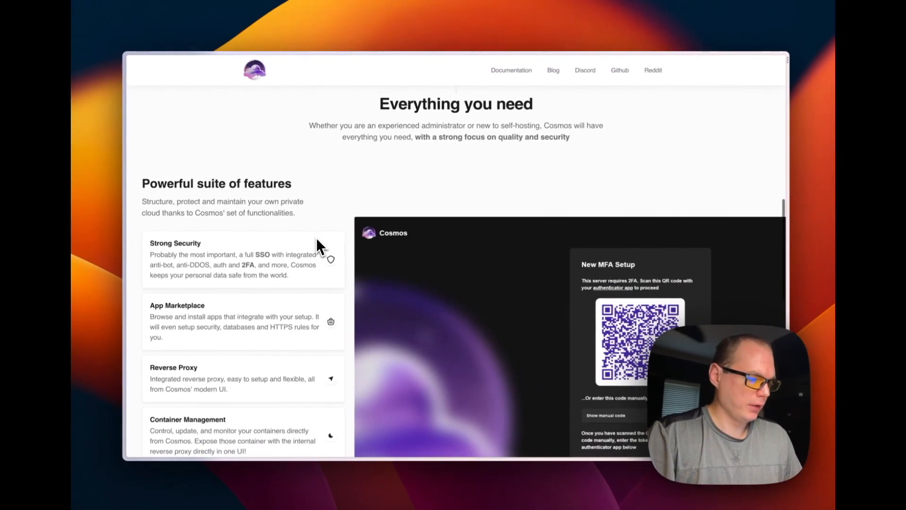
pyautogui.scroll(-3, 293, 236)
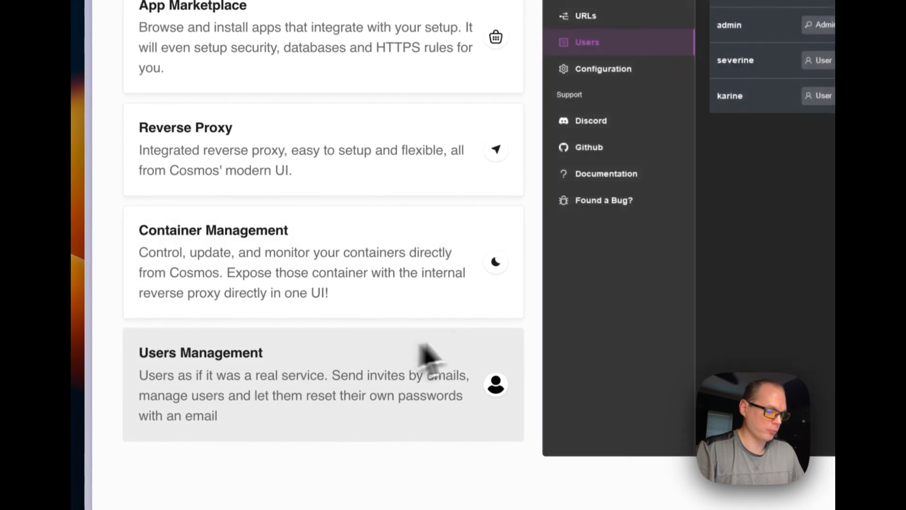
pyautogui.scroll(-10, 486, 337)
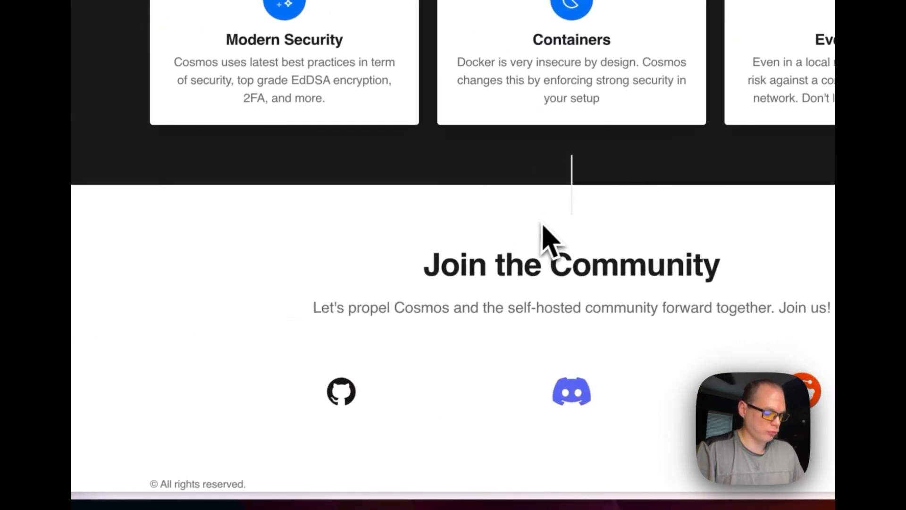
pyautogui.scroll(15, 547, 239)
pyautogui.scroll(2, 549, 236)
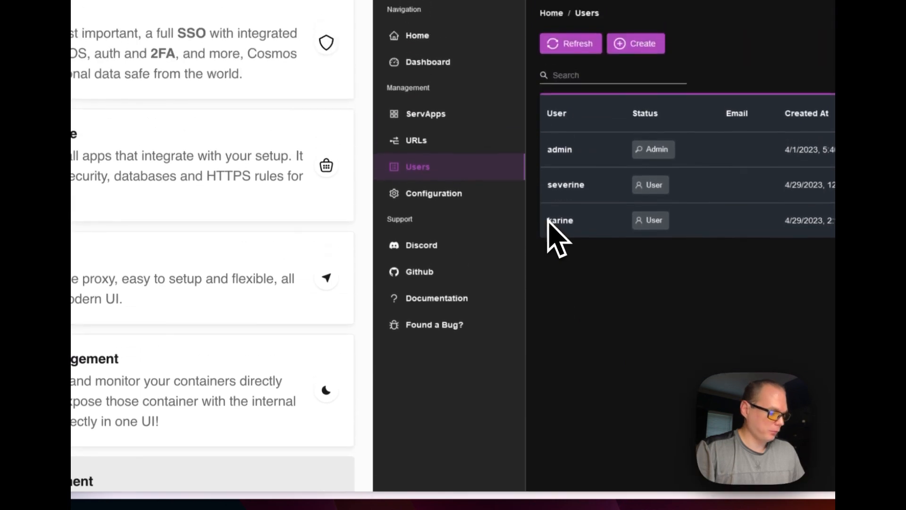
pyautogui.scroll(-8, 380, 196)
pyautogui.scroll(-10, 374, 189)
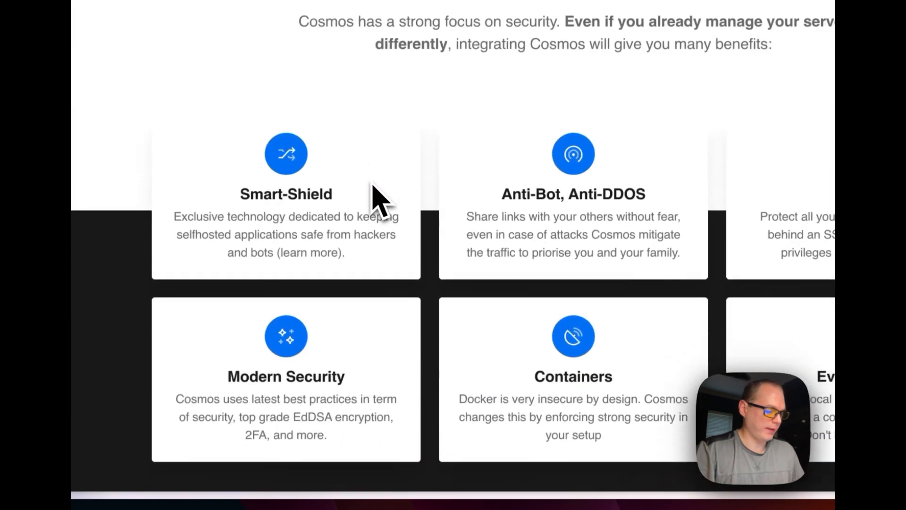
pyautogui.scroll(4, 330, 221)
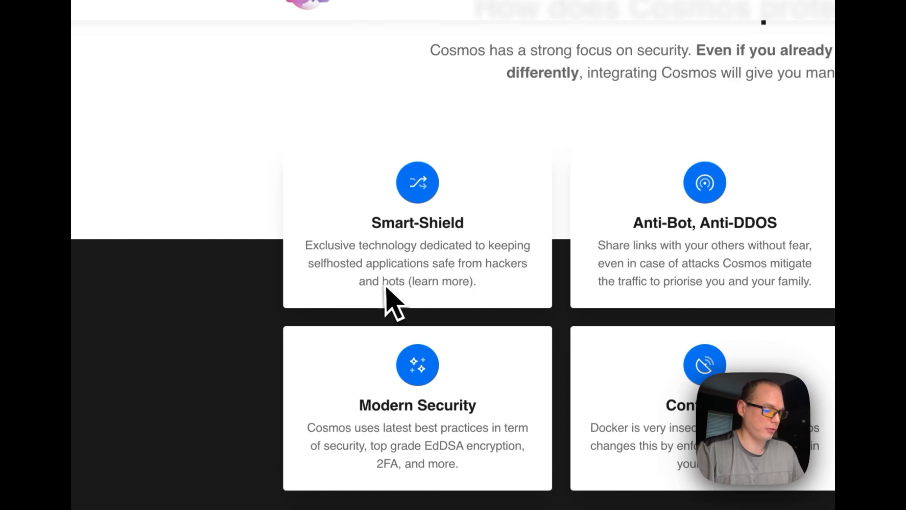
# Open the additional information on Smart-Shield and read its key features, highlighting Dynamic Rate Limiting
pyautogui.click(464, 282)
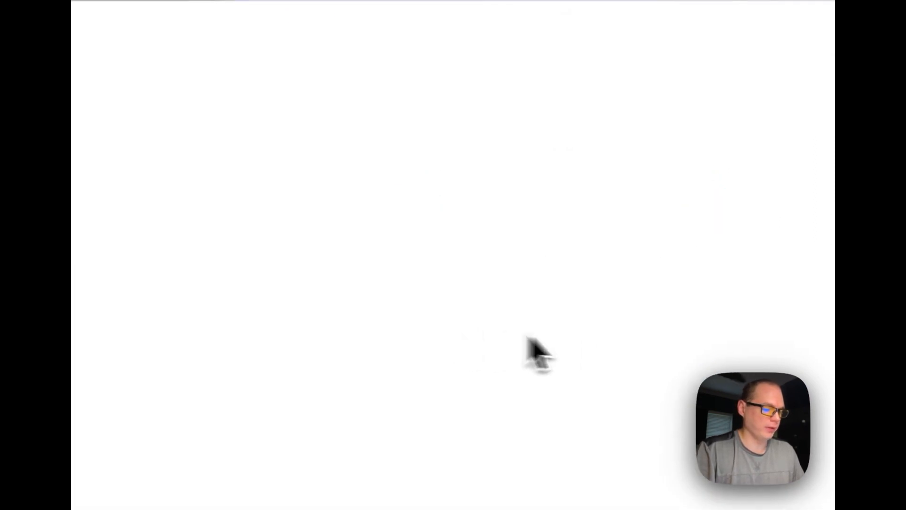
pyautogui.scroll(-15, 610, 353)
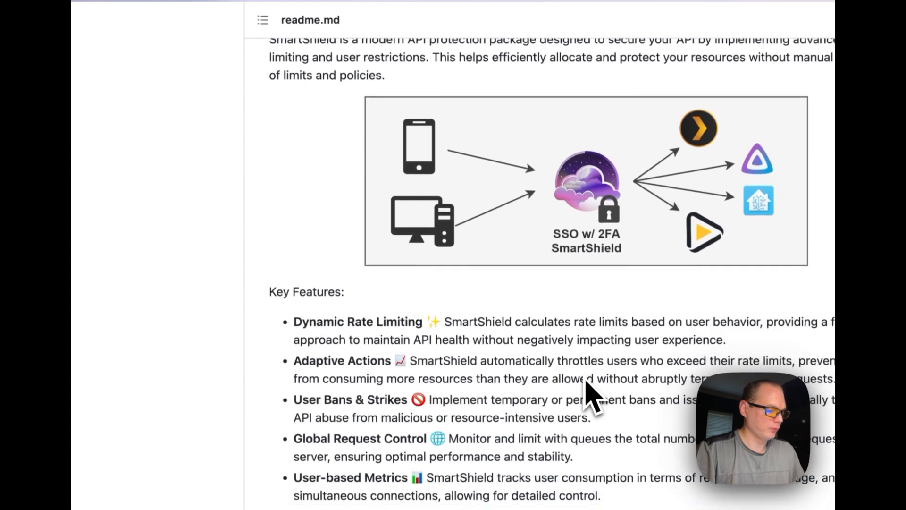
pyautogui.scroll(2, 587, 392)
pyautogui.scroll(1, 444, 336)
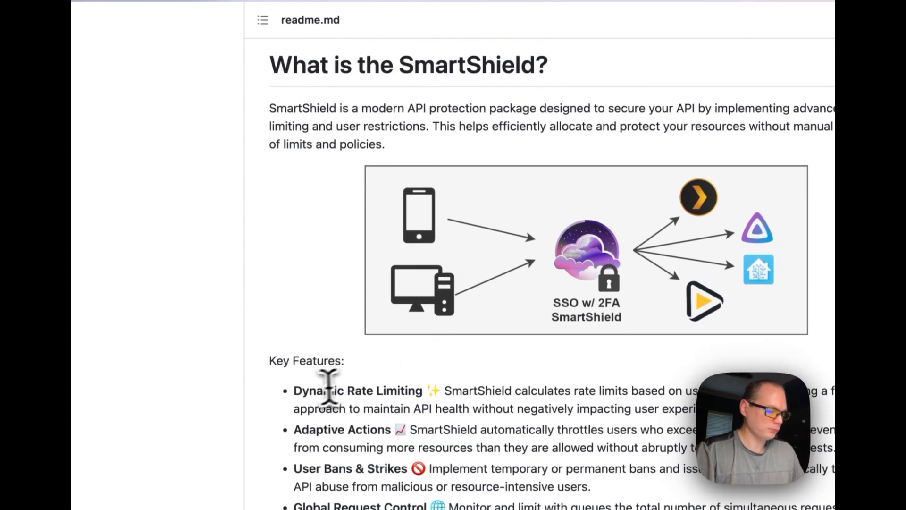
pyautogui.moveTo(296, 391); pyautogui.dragTo(469, 392)
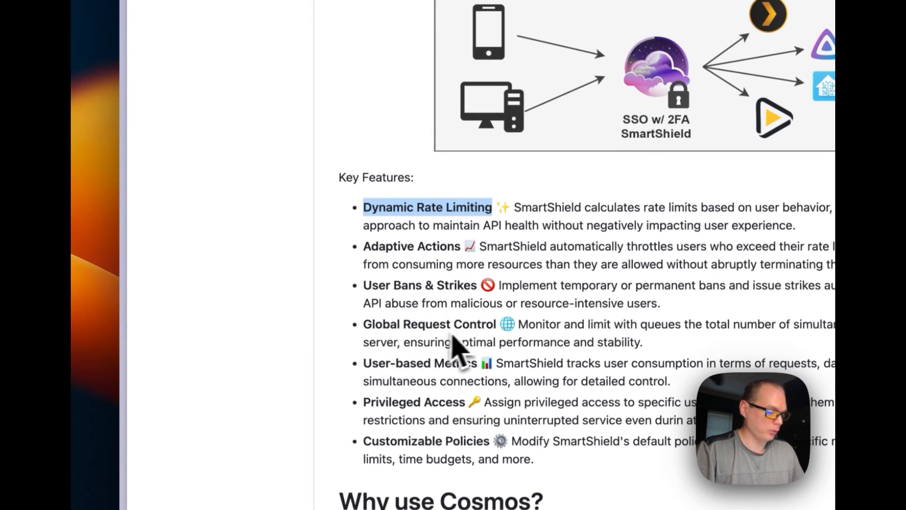
pyautogui.scroll(-3, 453, 340)
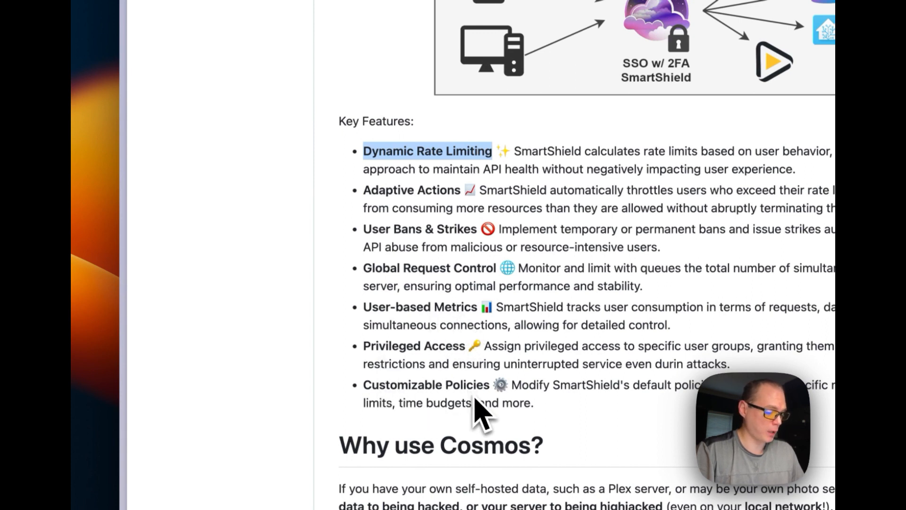
# Read the readme's explanation of why to use Cosmos, examining both example diagrams of network and container protection
pyautogui.scroll(-20, 475, 399)
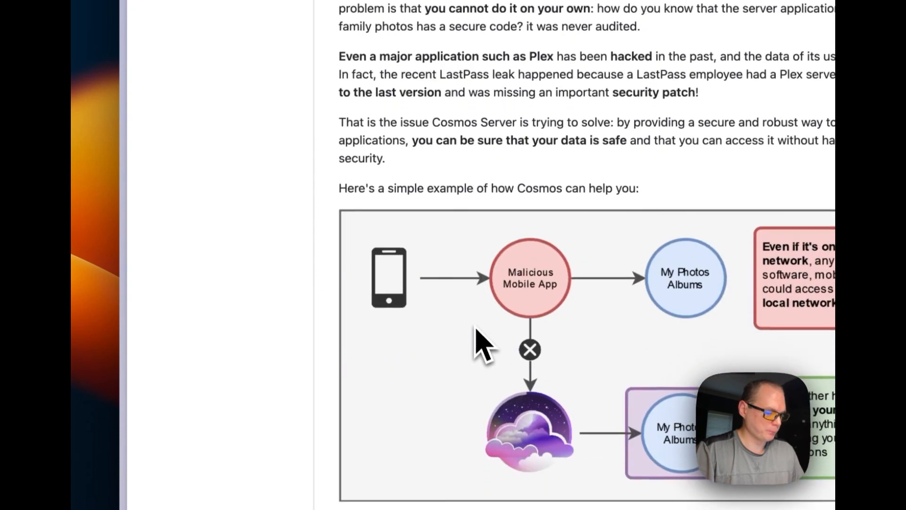
pyautogui.scroll(-3, 475, 326)
pyautogui.scroll(-4, 534, 231)
pyautogui.scroll(6, 504, 198)
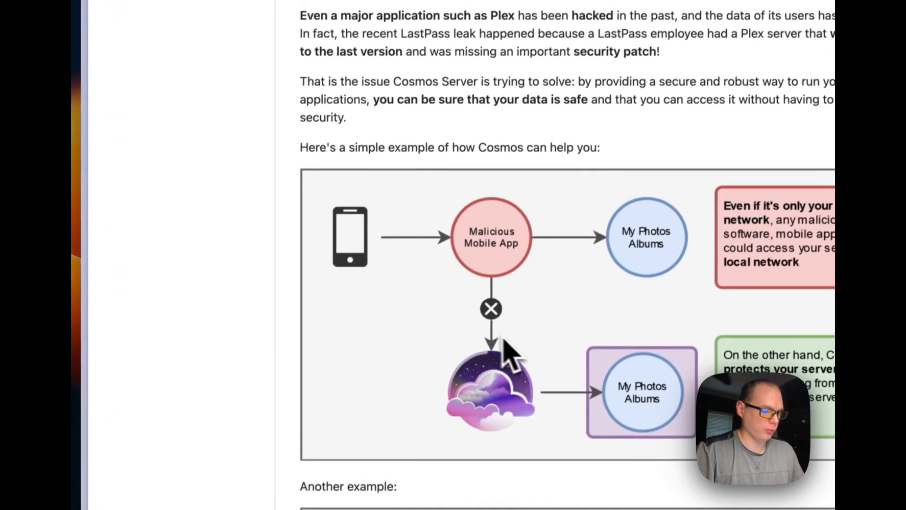
pyautogui.scroll(-5, 504, 338)
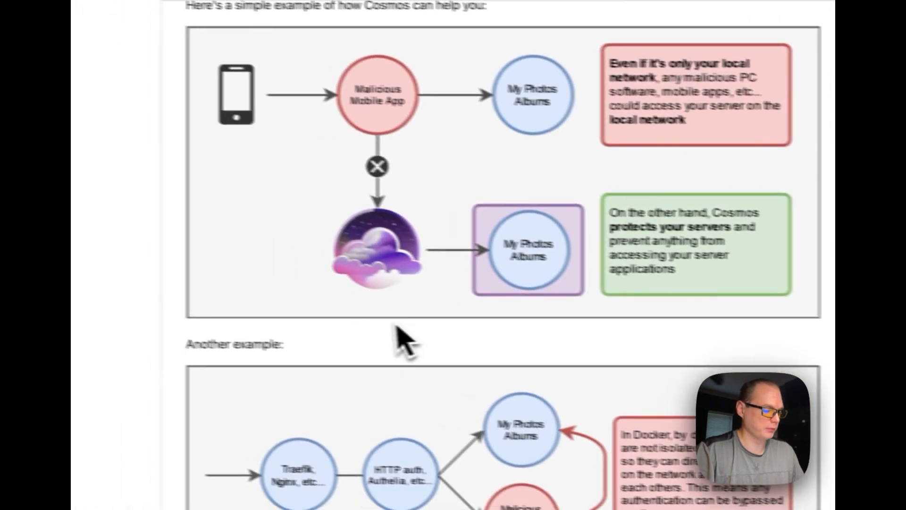
pyautogui.scroll(-5, 415, 345)
pyautogui.scroll(-10, 587, 364)
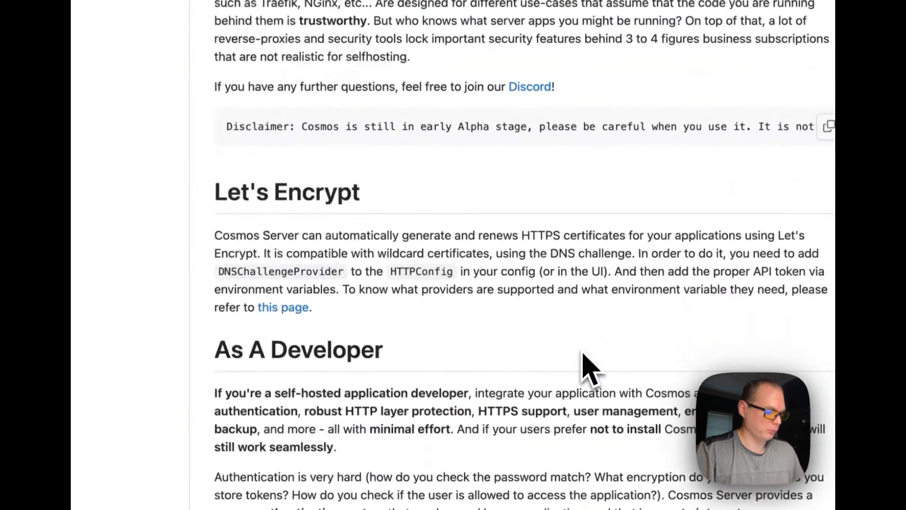
pyautogui.scroll(10, 580, 385)
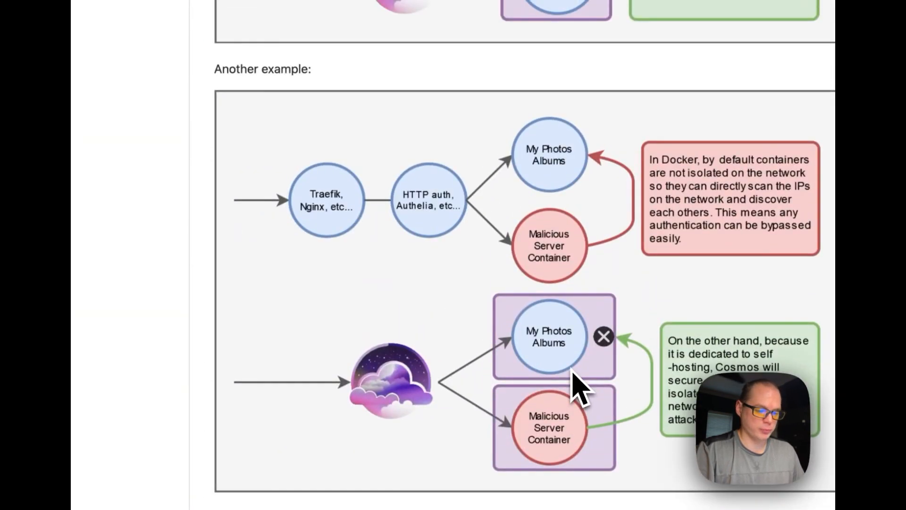
pyautogui.scroll(-4, 519, 350)
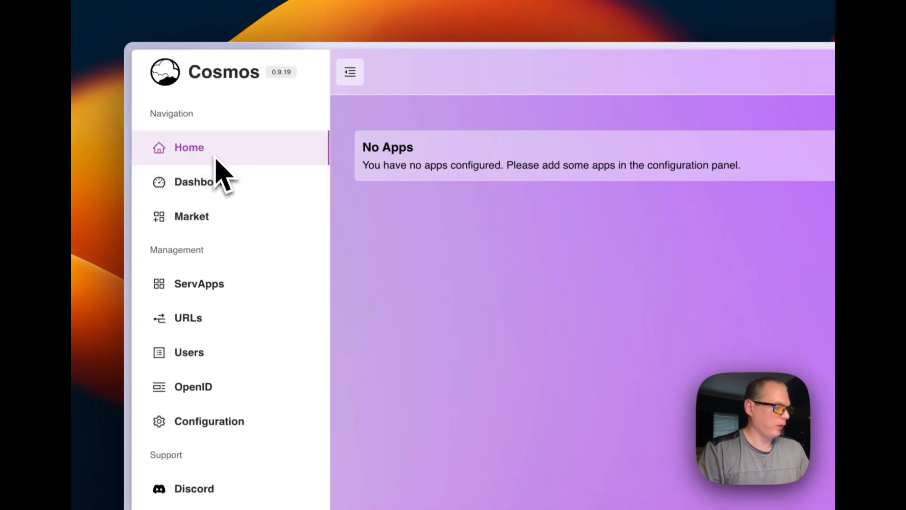
# In the Cosmos server interface, view the ServApps containers and the Market's compose file import form, leaving the form empty
pyautogui.click(203, 288)
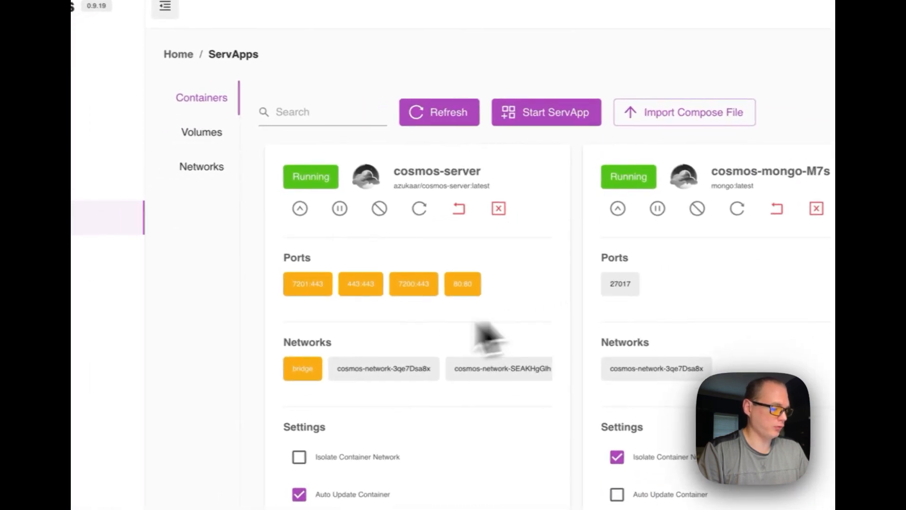
pyautogui.click(210, 162)
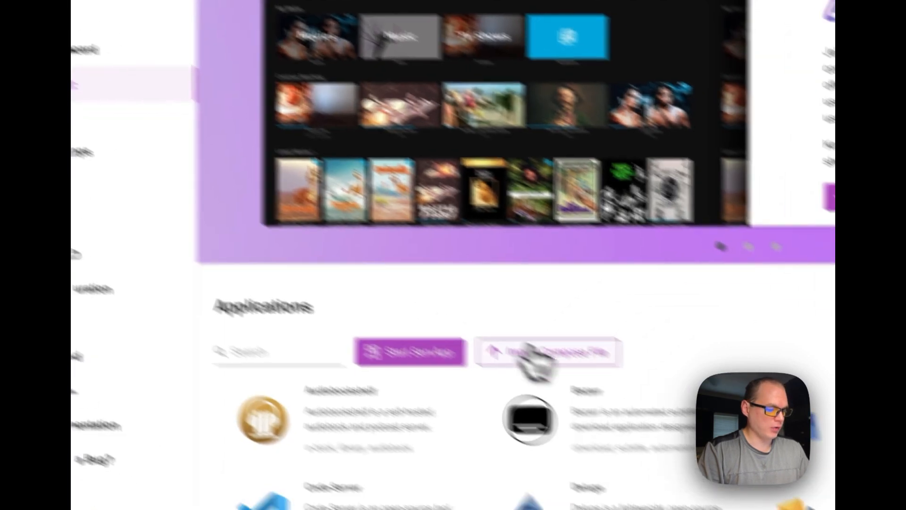
pyautogui.click(651, 426)
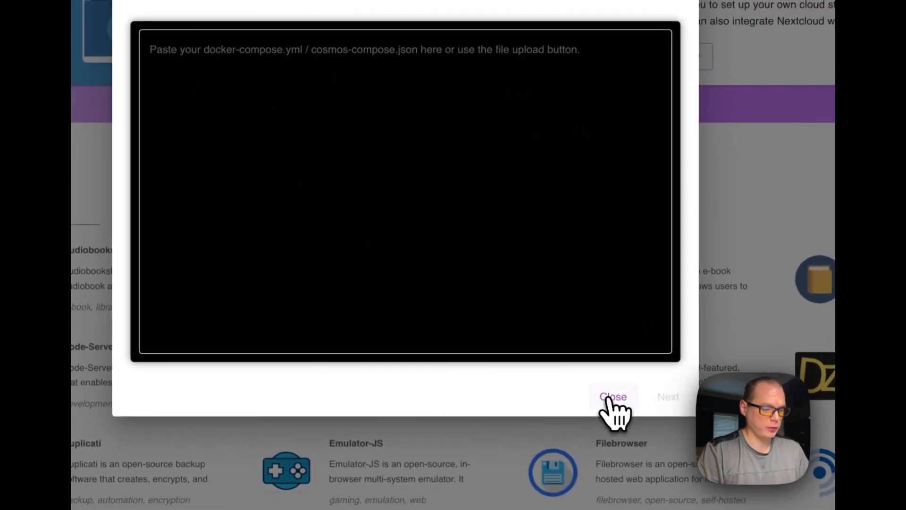
pyautogui.click(615, 397)
# Search the Market applications for "uptime" and open the details of Uptime Kuma
pyautogui.click(71, 212)
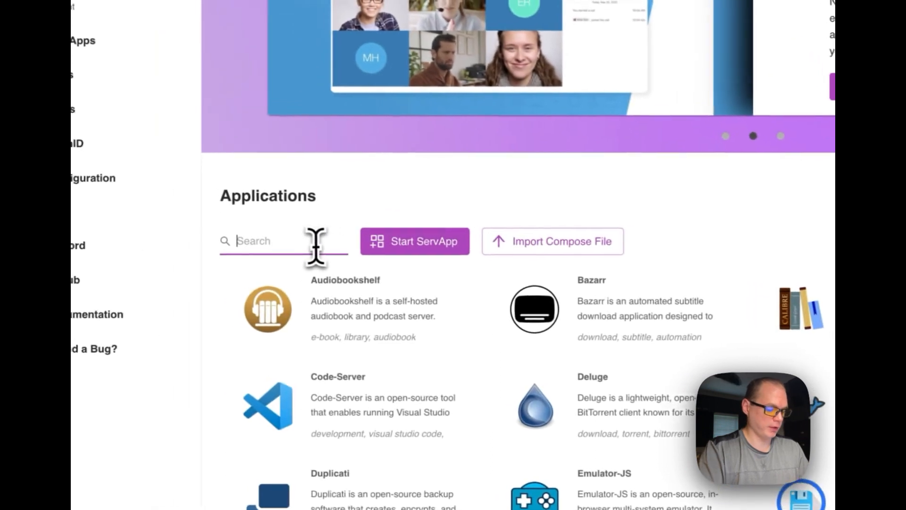
pyautogui.write('uptime')
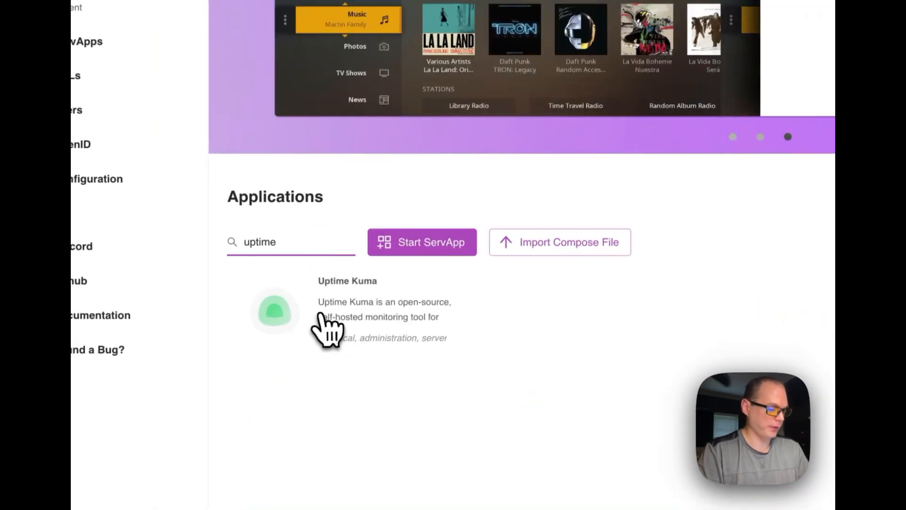
pyautogui.click(332, 315)
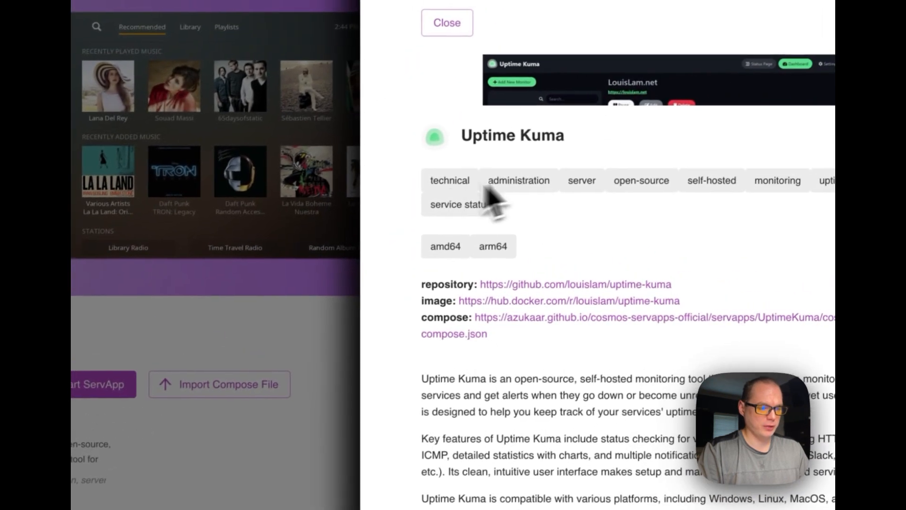
pyautogui.moveTo(424, 185); pyautogui.dragTo(595, 253)
pyautogui.click(595, 254)
pyautogui.scroll(-3, 598, 272)
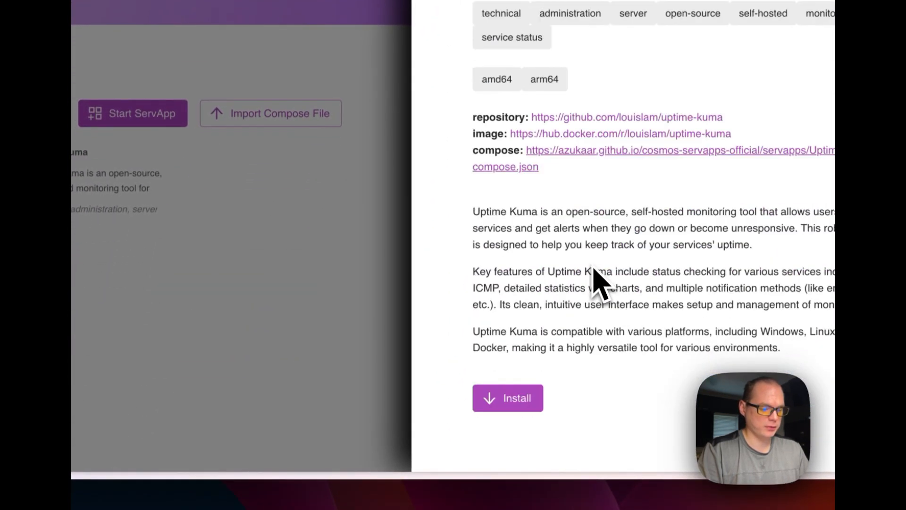
# Start installing Uptime Kuma and review its service name and the port in its hostname
pyautogui.click(510, 400)
pyautogui.tripleClick(316, 203)
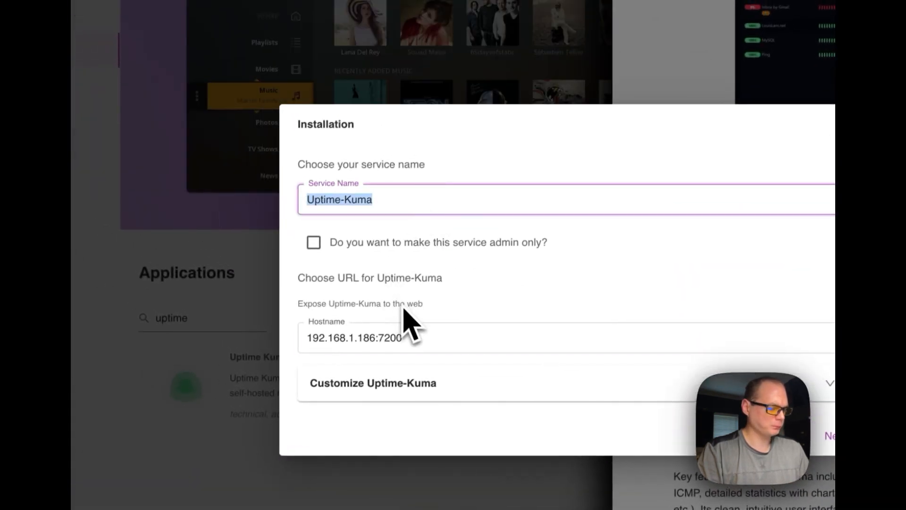
pyautogui.click(397, 338)
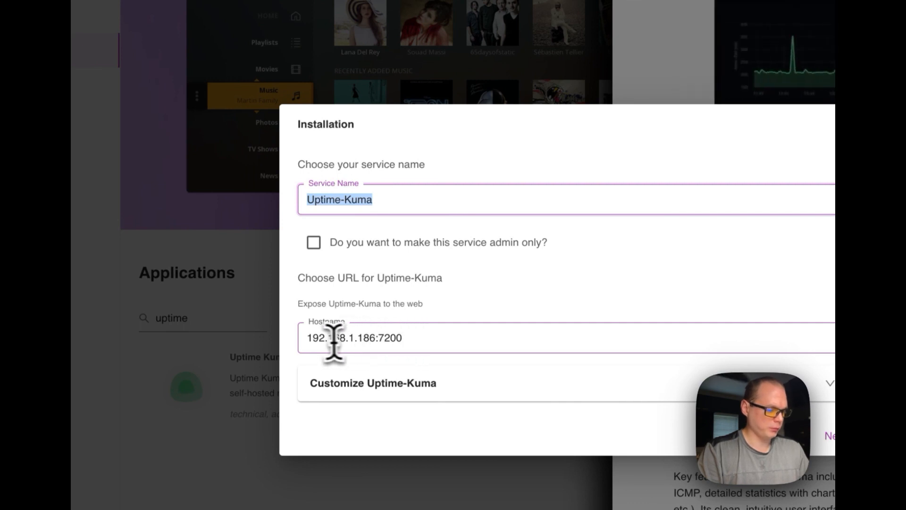
pyautogui.click(310, 339)
pyautogui.moveTo(373, 339); pyautogui.dragTo(380, 343)
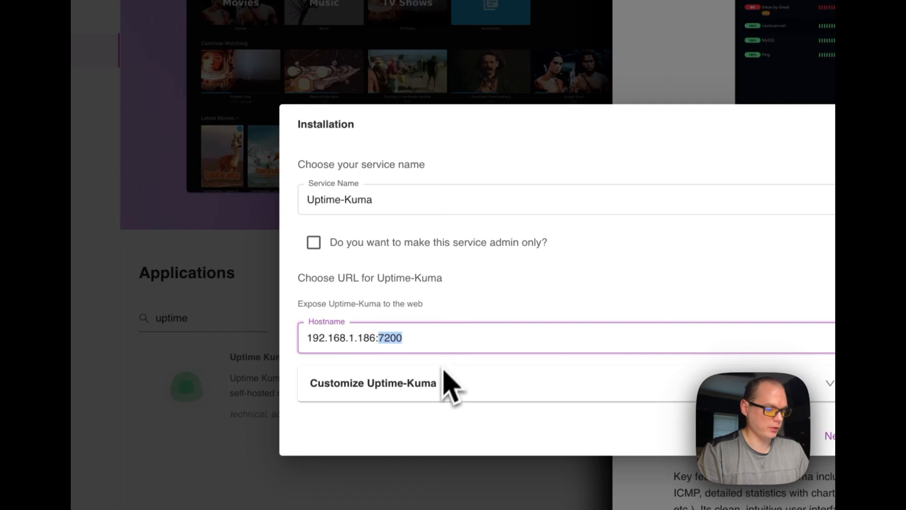
# Expand the Uptime-Kuma customization options and review the environment variables, labels and volume mount target
pyautogui.click(446, 383)
pyautogui.scroll(-6, 441, 394)
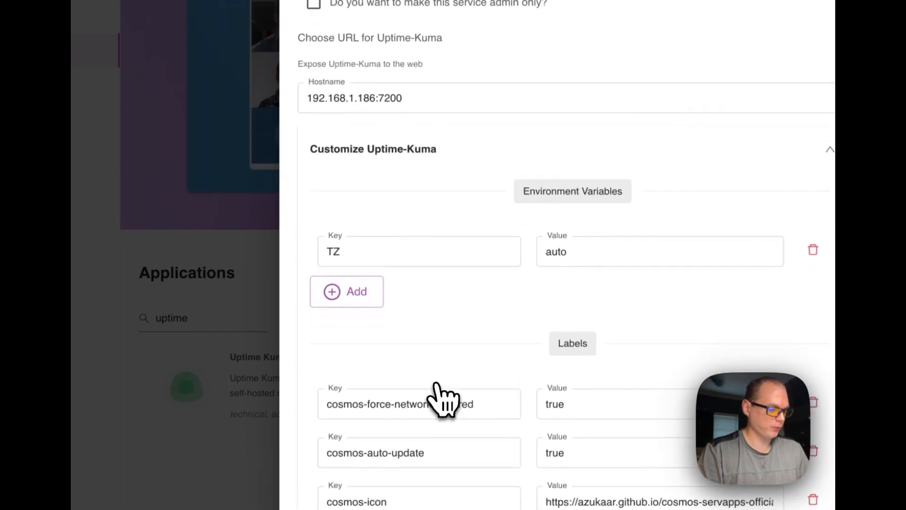
pyautogui.scroll(1, 404, 217)
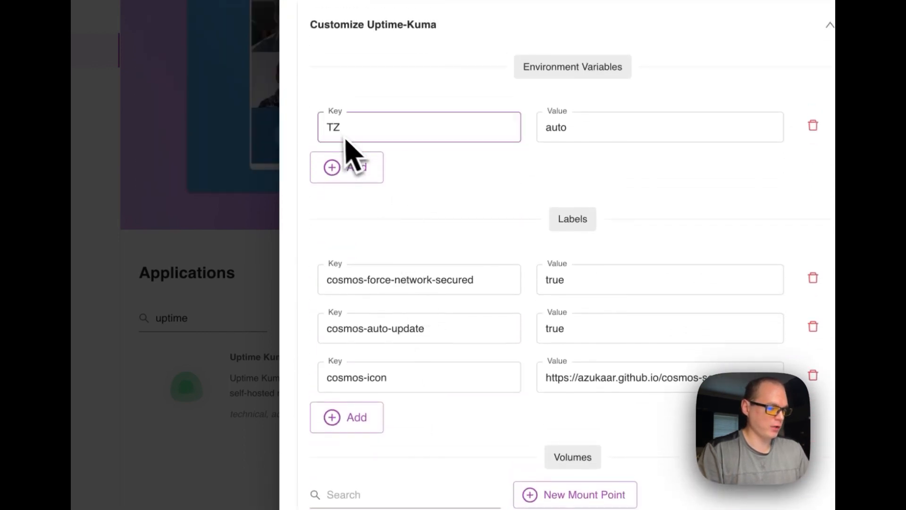
pyautogui.scroll(-2, 529, 231)
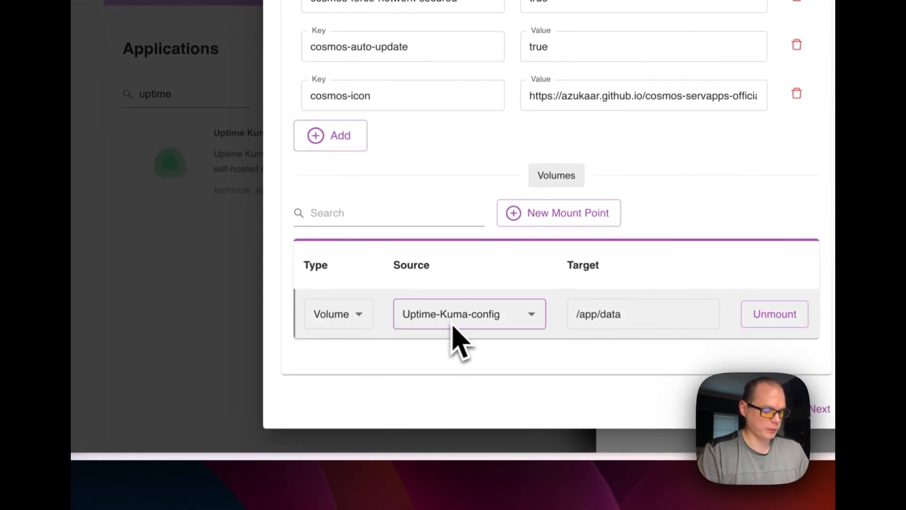
pyautogui.moveTo(577, 314); pyautogui.dragTo(668, 314)
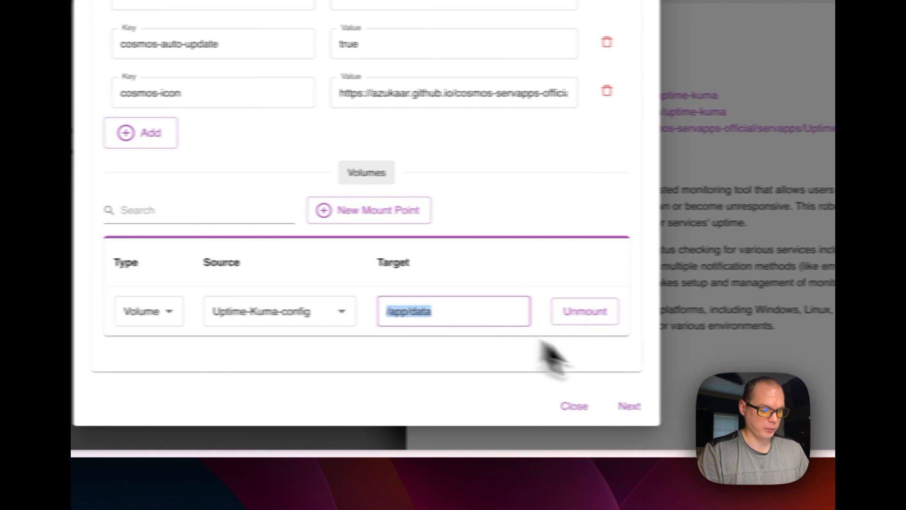
# Continue to the service creation stage and review the generated Uptime-Kuma configuration, highlighting its routes block
pyautogui.click(568, 409)
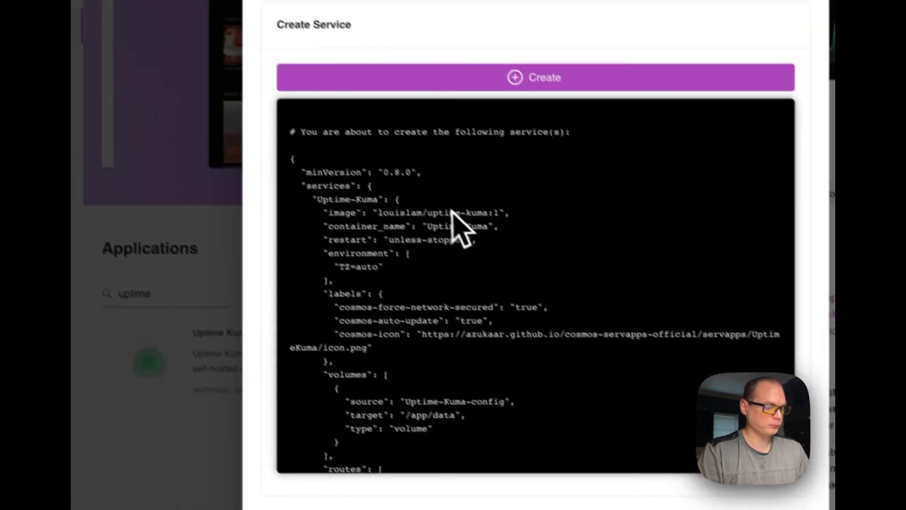
pyautogui.scroll(-7, 469, 250)
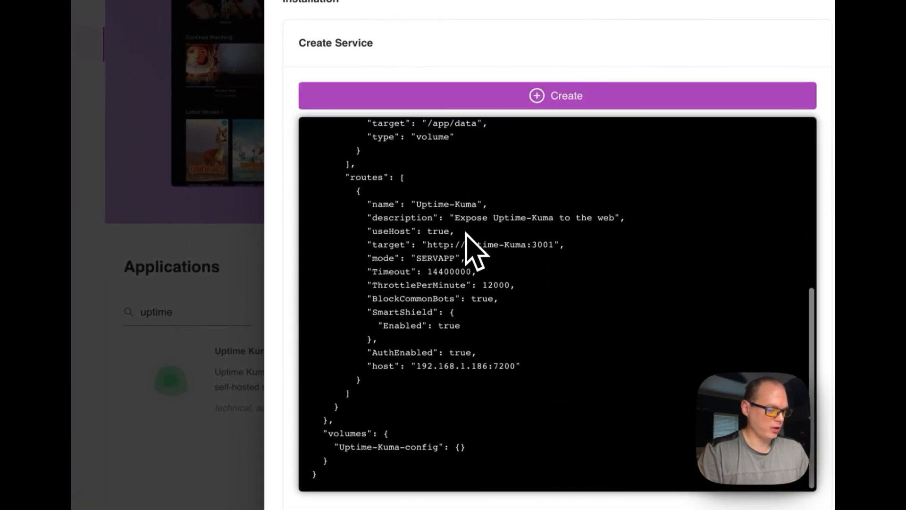
pyautogui.scroll(8, 472, 250)
pyautogui.scroll(-7, 469, 250)
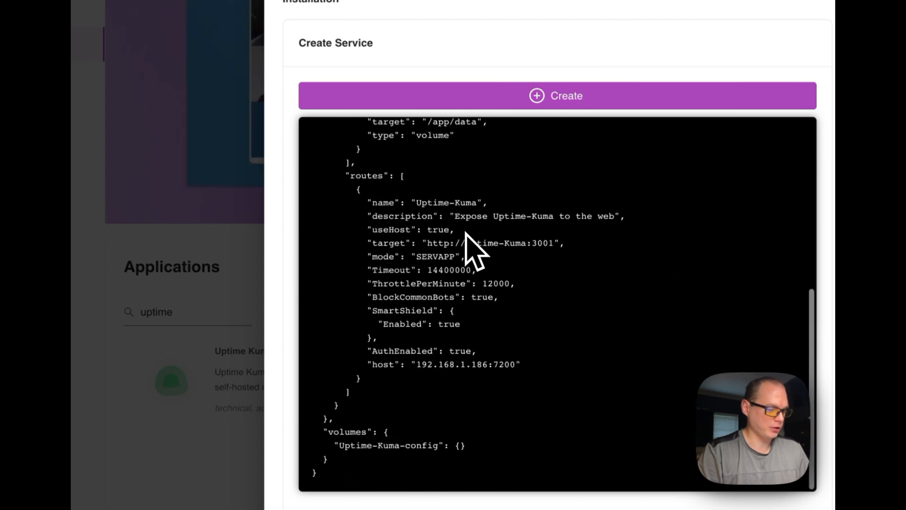
pyautogui.moveTo(347, 175); pyautogui.dragTo(347, 408)
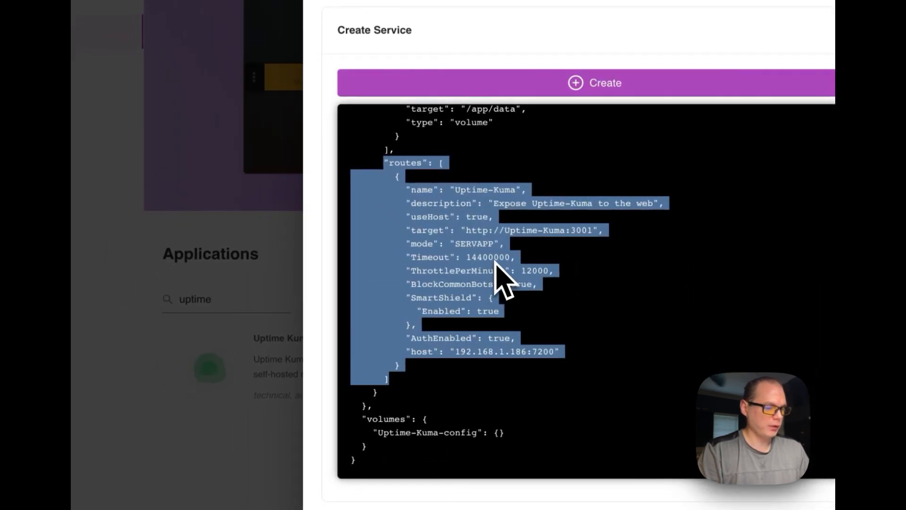
pyautogui.scroll(1, 494, 267)
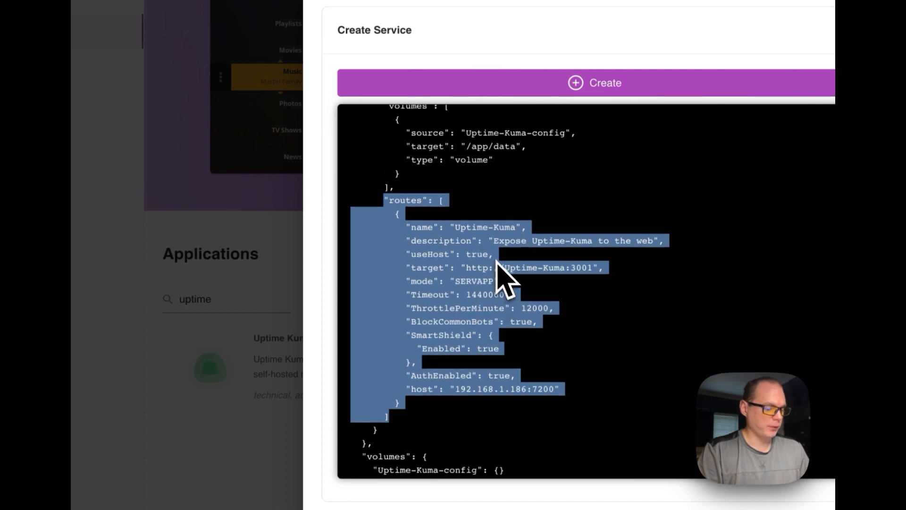
# Create the Uptime-Kuma service from the reviewed configuration and close the installation dialog and the Market details
pyautogui.scroll(7, 499, 274)
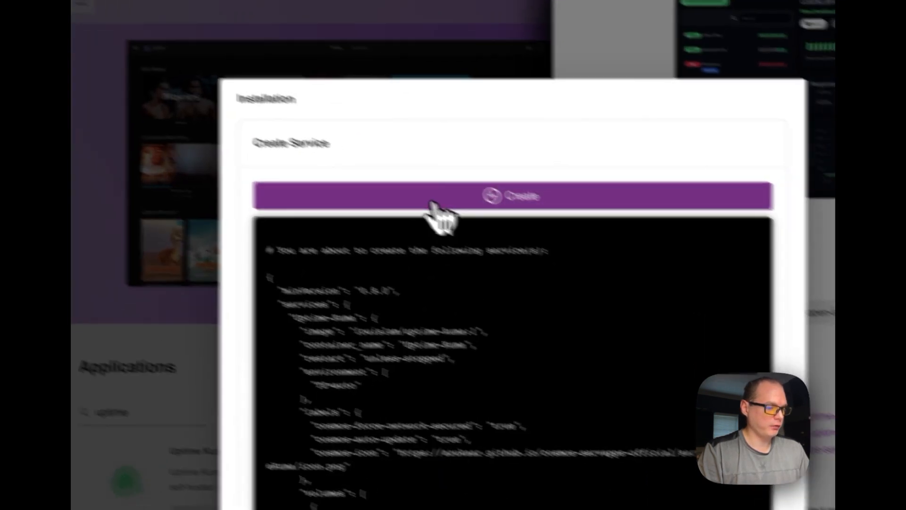
pyautogui.click(523, 84)
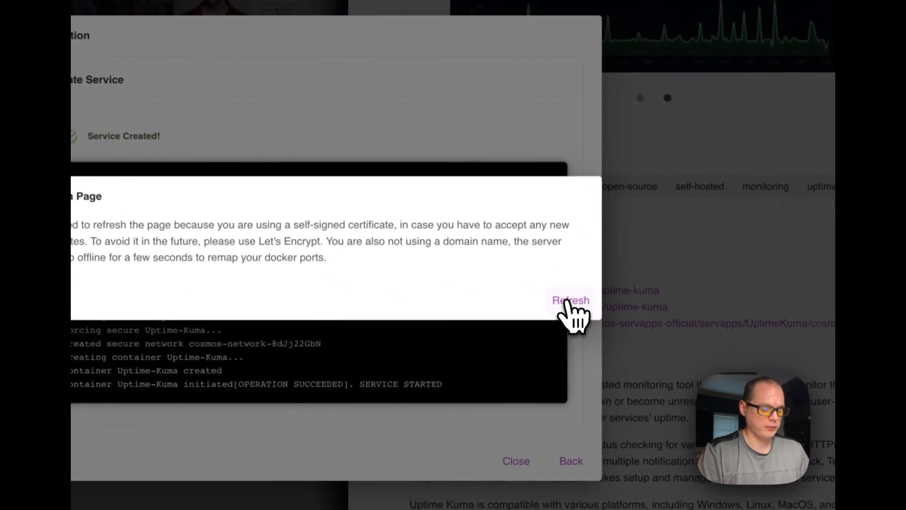
pyautogui.click(568, 302)
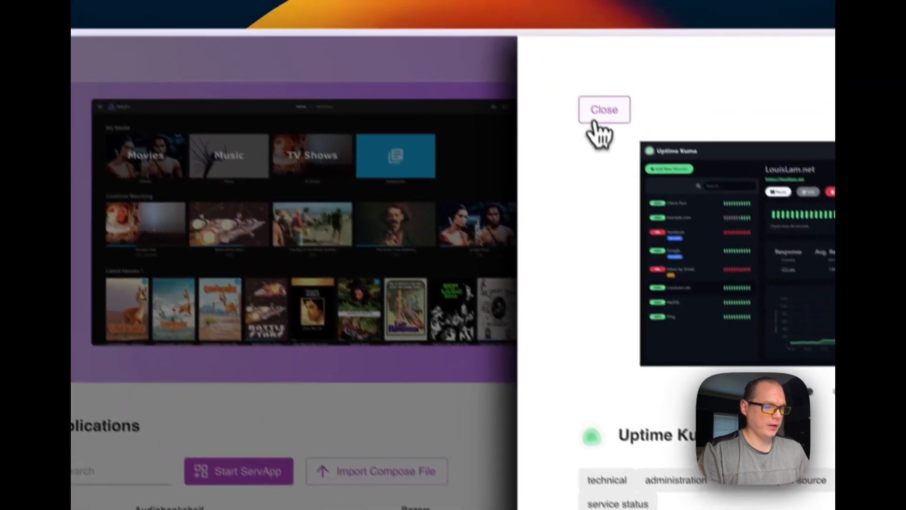
pyautogui.click(540, 33)
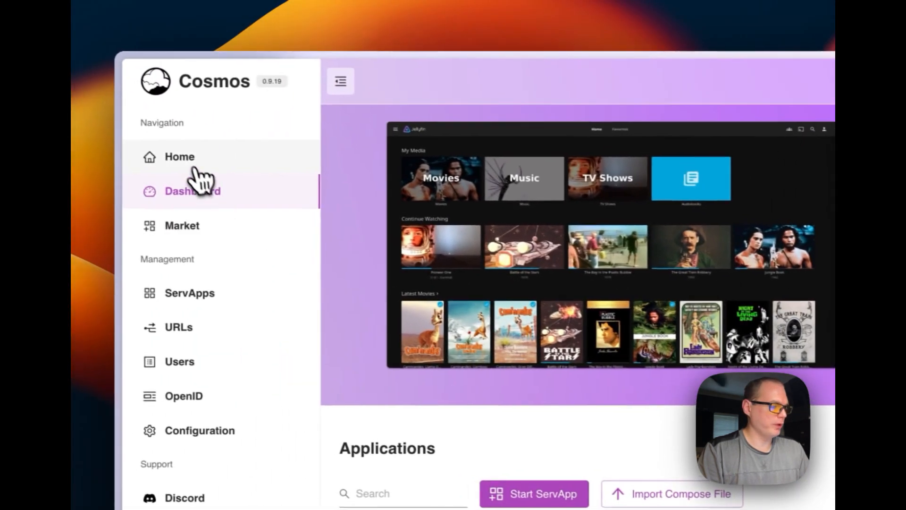
# Check the home page for the Uptime-Kuma tile and open the container's details from its ServApps entry
pyautogui.click(196, 160)
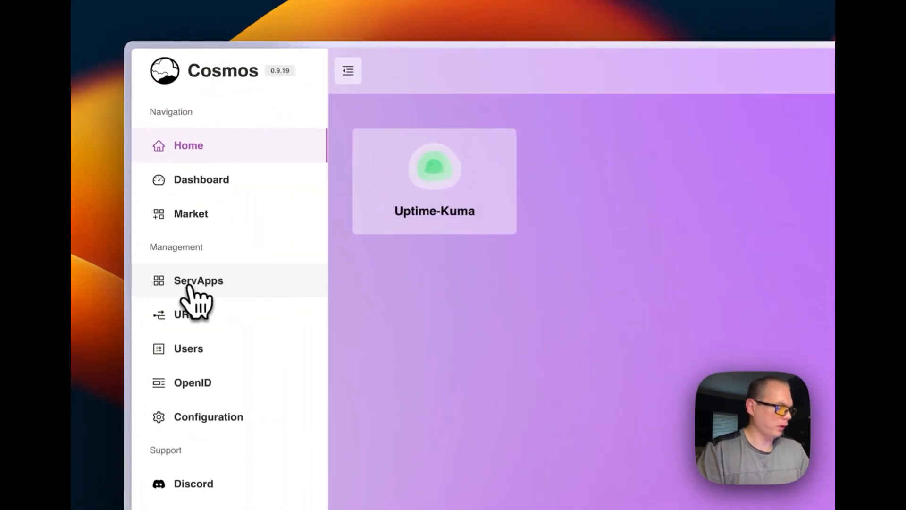
pyautogui.click(156, 175)
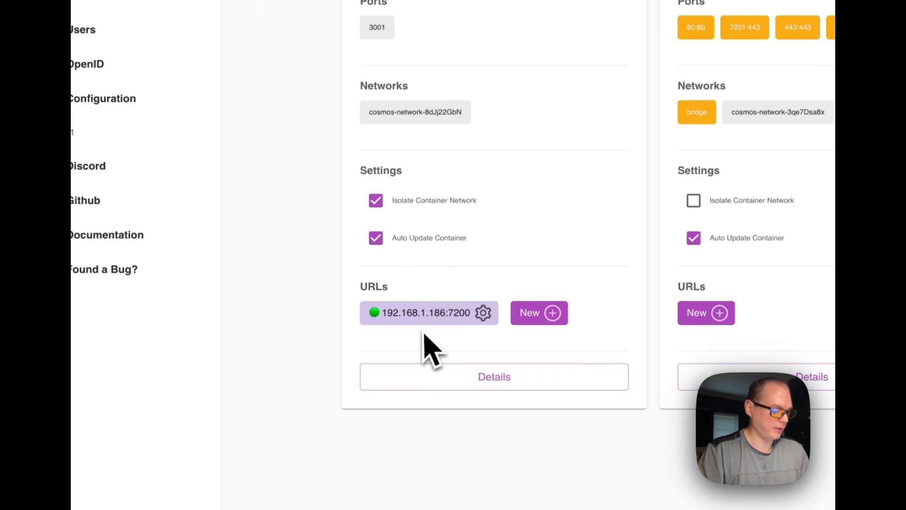
pyautogui.click(421, 376)
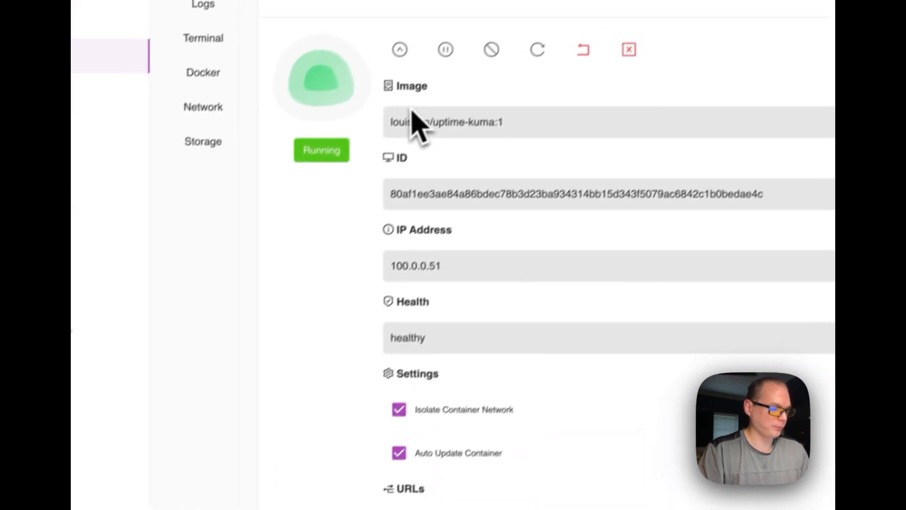
# Review Uptime-Kuma's container overview, highlighting its image, ID, IP address, health and running status
pyautogui.moveTo(393, 121); pyautogui.dragTo(558, 122)
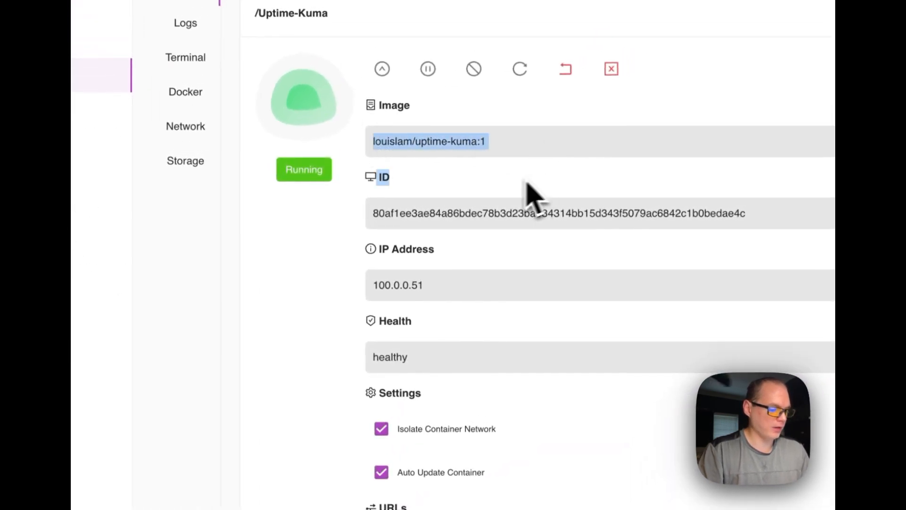
pyautogui.scroll(-1, 495, 198)
pyautogui.doubleClick(397, 206)
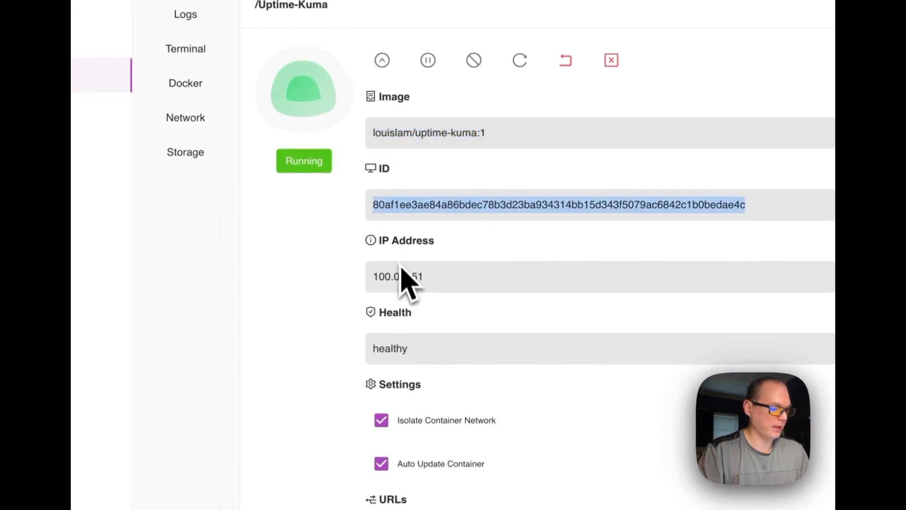
pyautogui.doubleClick(391, 276)
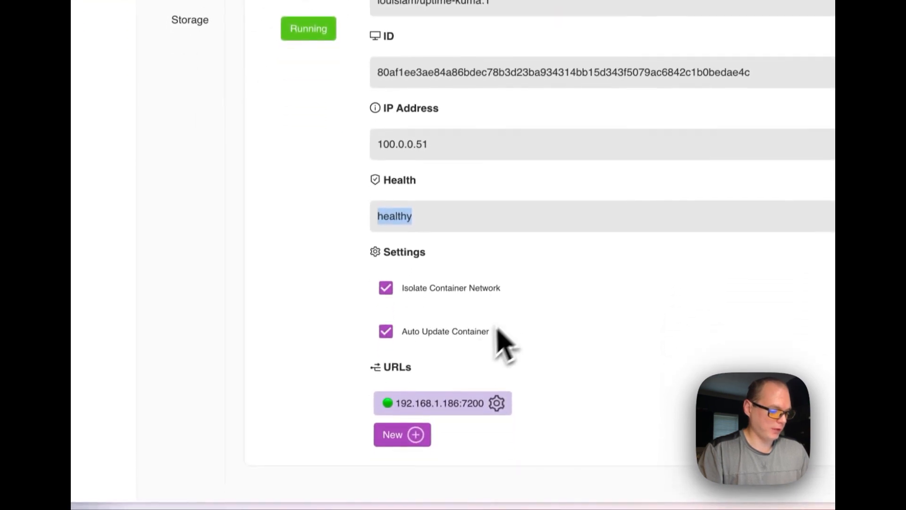
pyautogui.scroll(-1, 477, 360)
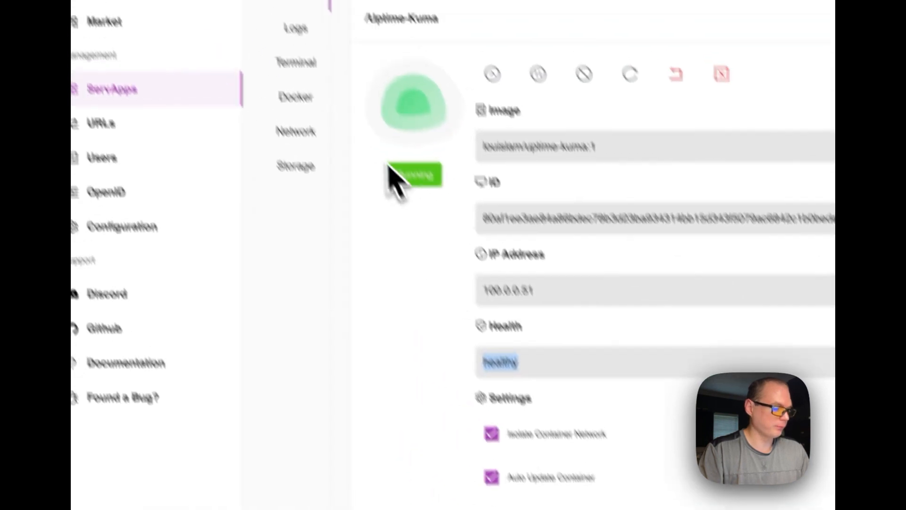
pyautogui.doubleClick(368, 276)
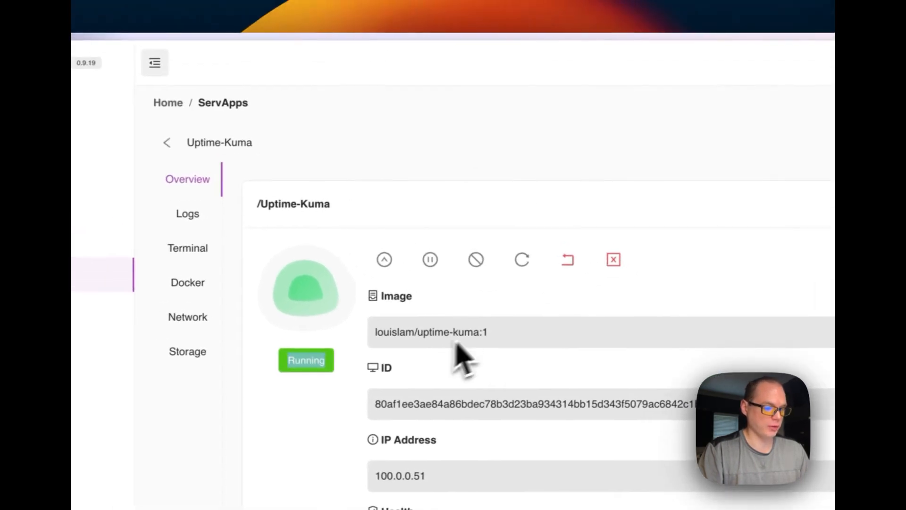
# Inspect the Uptime-Kuma container's logs and its terminal page
pyautogui.click(362, 205)
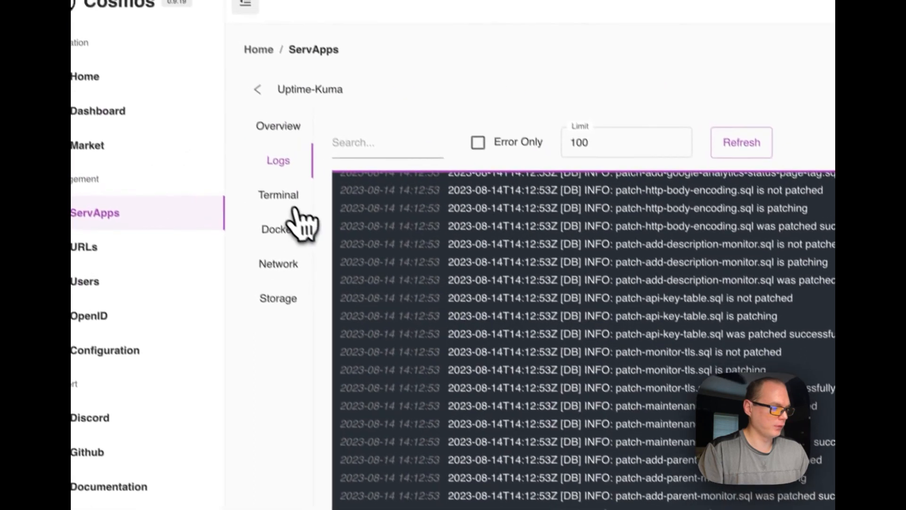
pyautogui.click(177, 73)
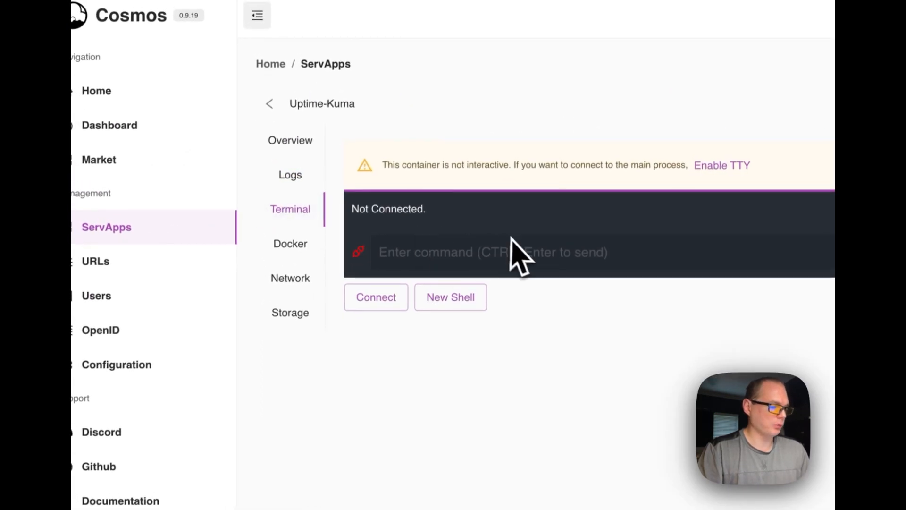
# Review Uptime-Kuma's Docker container setup, including the image, restart policy, environment variables and labels
pyautogui.click(305, 248)
pyautogui.tripleClick(385, 245)
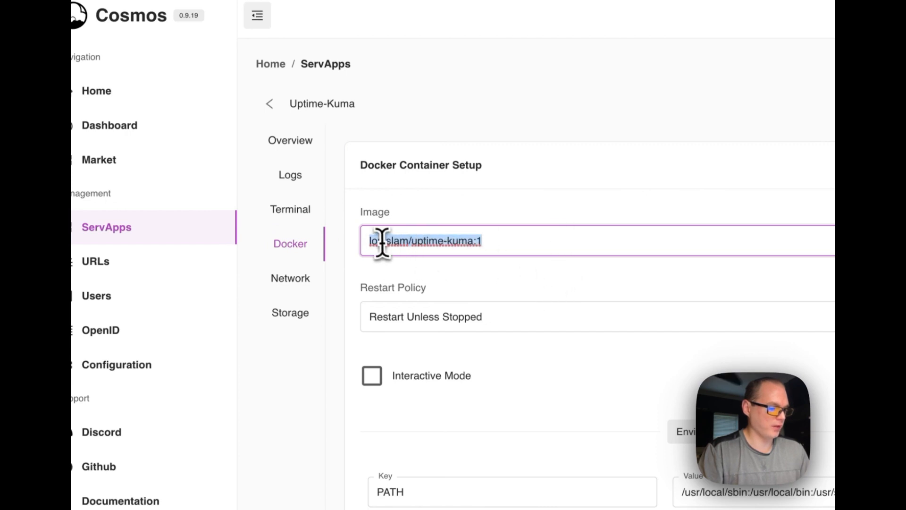
pyautogui.scroll(-2, 455, 312)
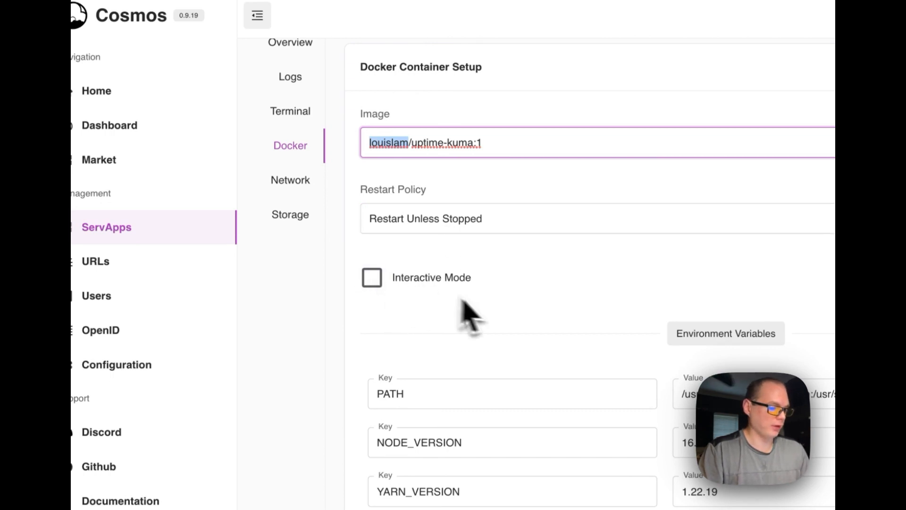
pyautogui.scroll(-3, 467, 316)
pyautogui.doubleClick(424, 393)
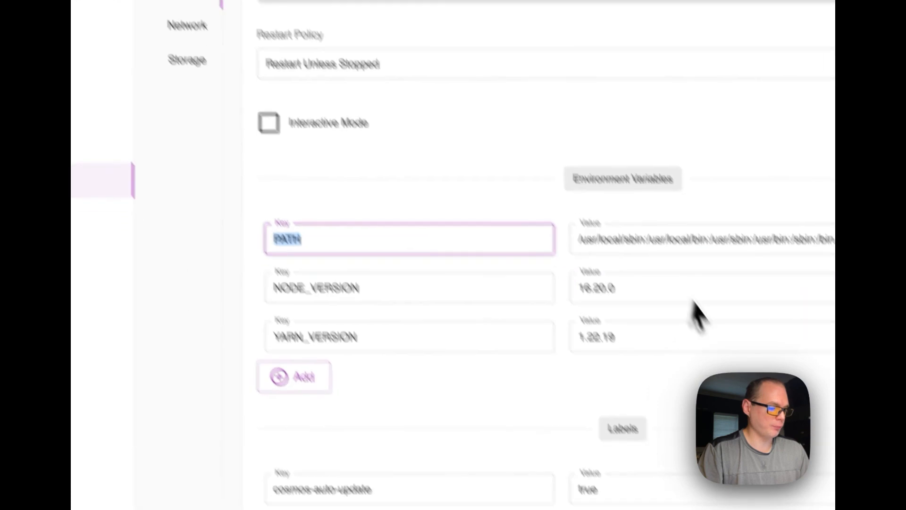
pyautogui.click(531, 386)
pyautogui.scroll(-2, 524, 388)
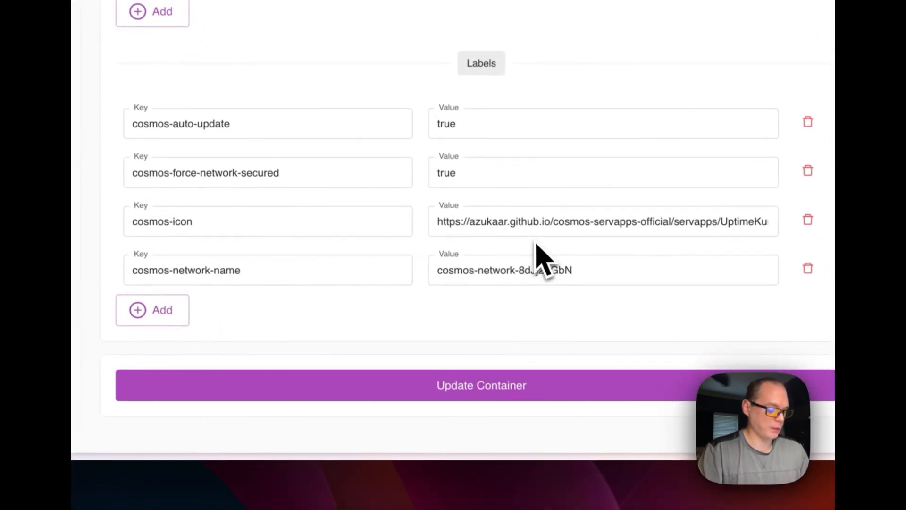
pyautogui.scroll(10, 392, 200)
# Review Uptime-Kuma's network settings, exposed ports, available networks and volume mounts, and return to the container overview
pyautogui.click(291, 152)
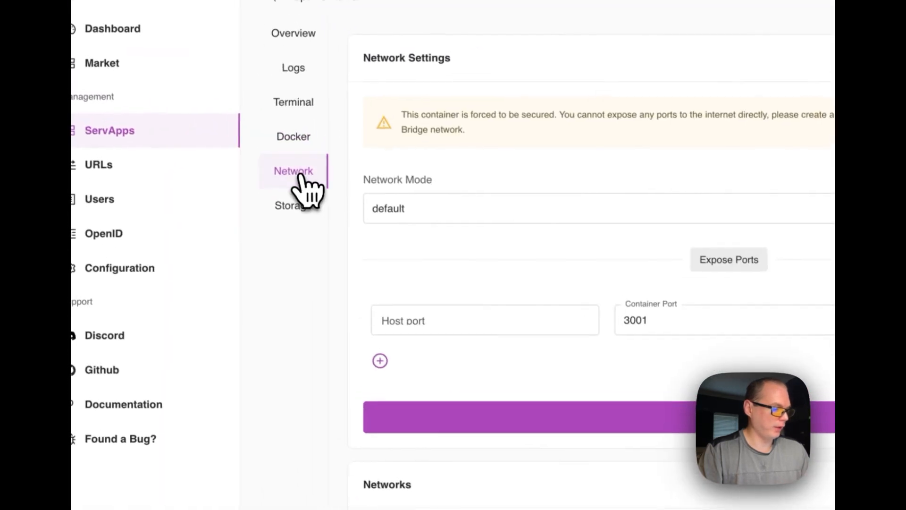
pyautogui.scroll(-5, 536, 207)
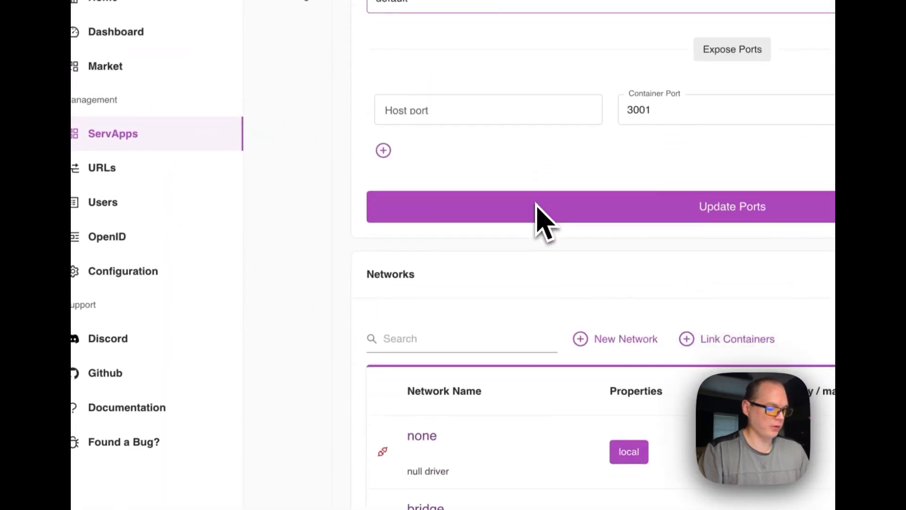
pyautogui.scroll(-7, 538, 217)
pyautogui.scroll(-3, 530, 263)
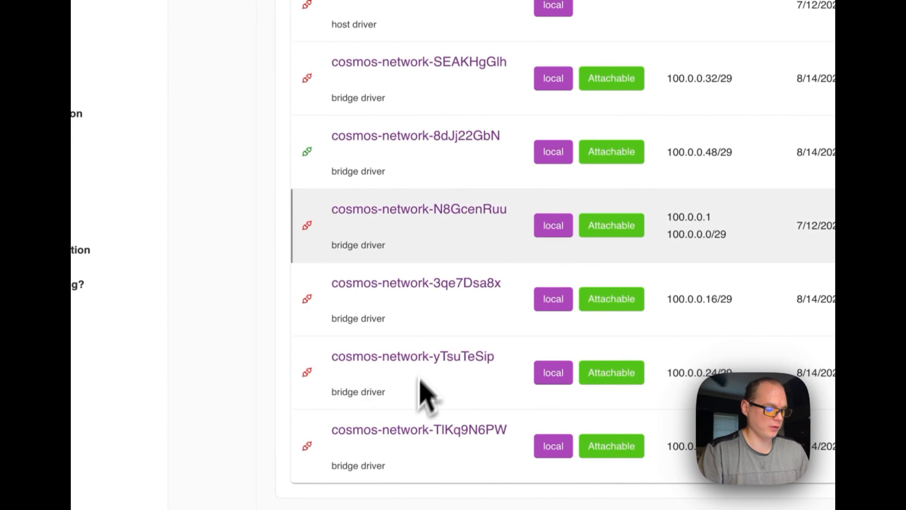
pyautogui.scroll(15, 422, 392)
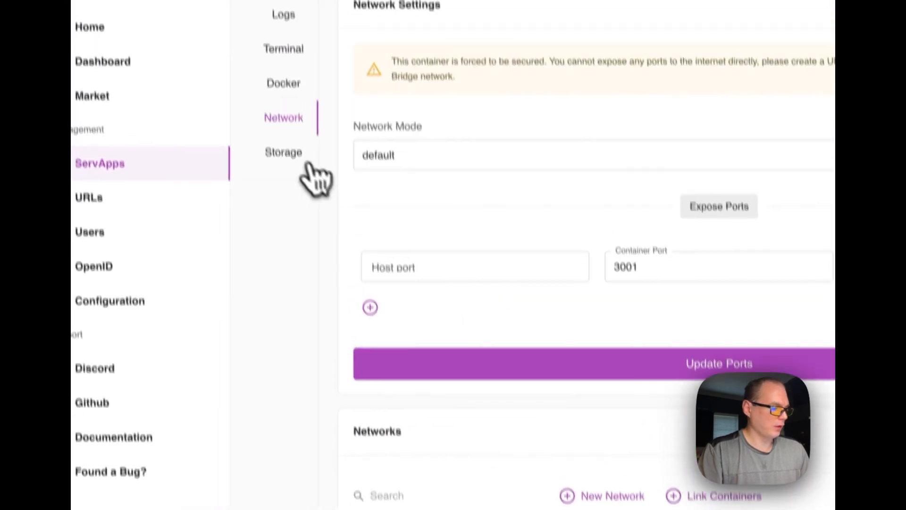
pyautogui.click(307, 162)
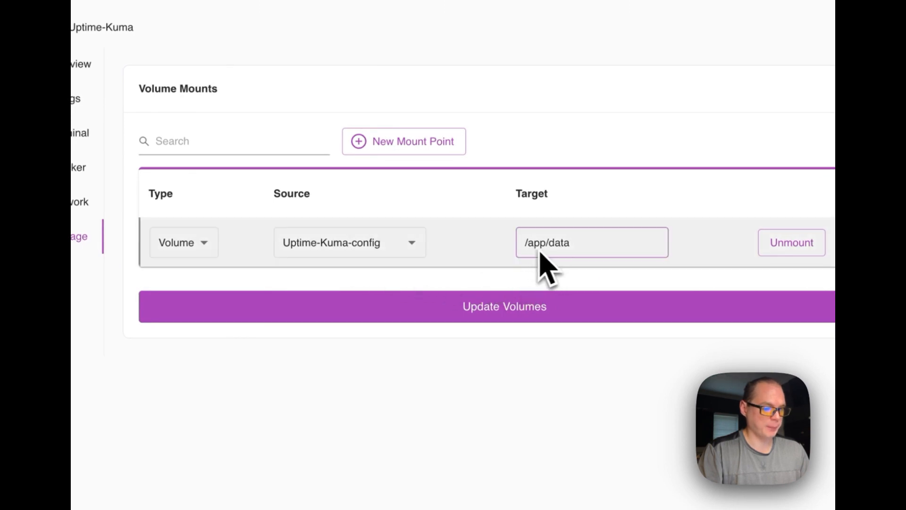
pyautogui.click(345, 133)
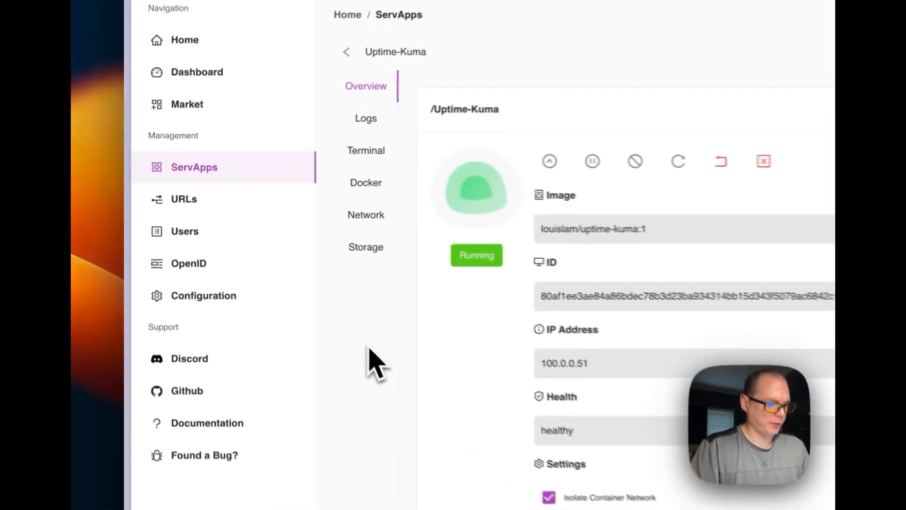
# Open the Uptime-Kuma entry in the URLs list and review its description, address, target and security features
pyautogui.click(188, 200)
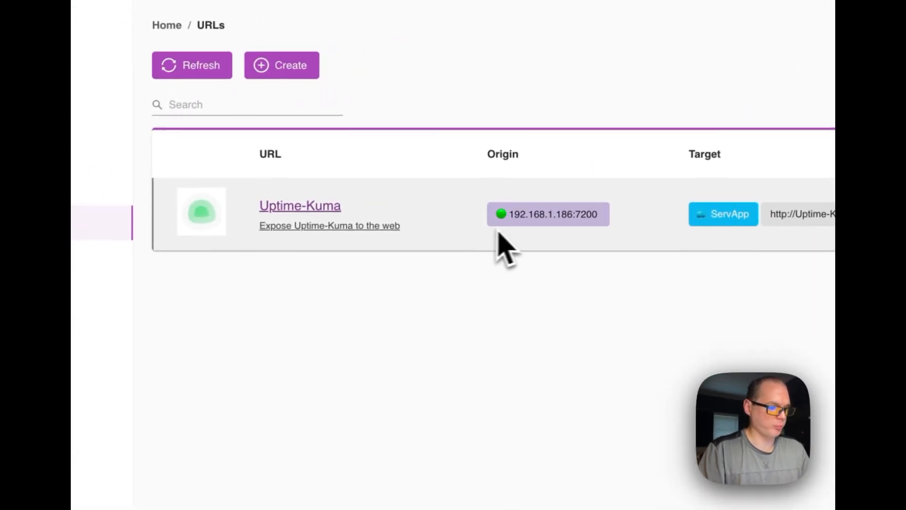
pyautogui.click(375, 227)
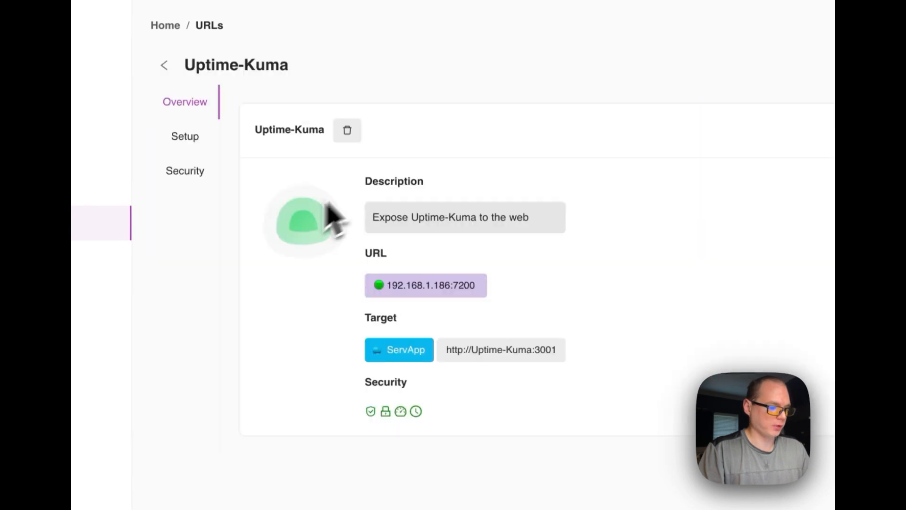
pyautogui.tripleClick(427, 218)
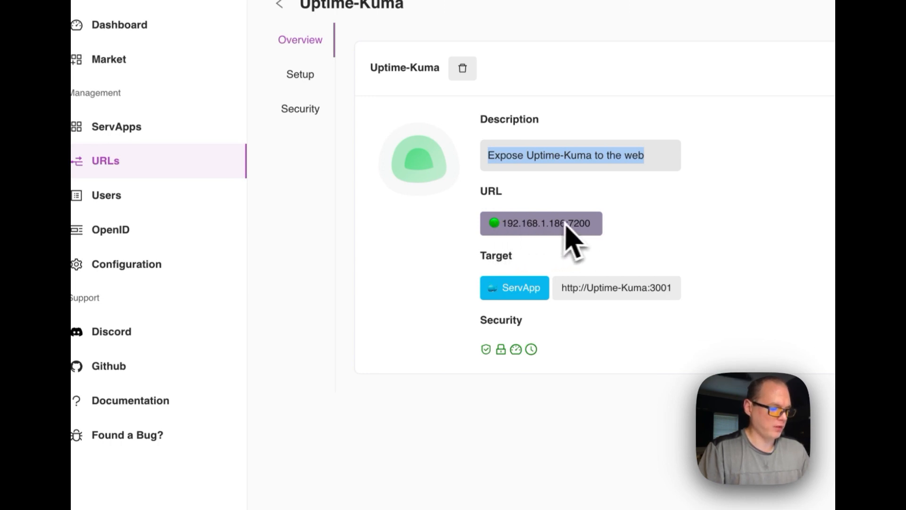
pyautogui.moveTo(481, 267); pyautogui.dragTo(512, 290)
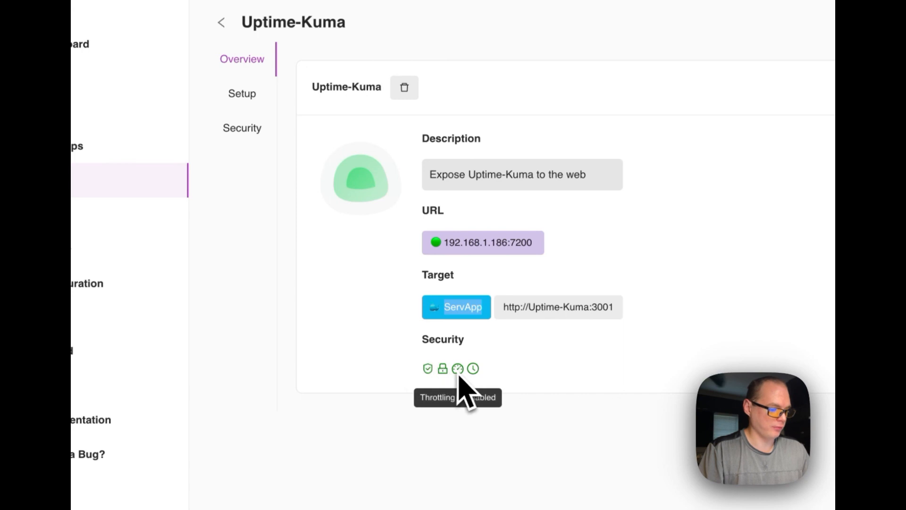
# Review the Uptime-Kuma URL's setup name and description, and check the target modes, keeping ServApp - Docker Container
pyautogui.click(241, 93)
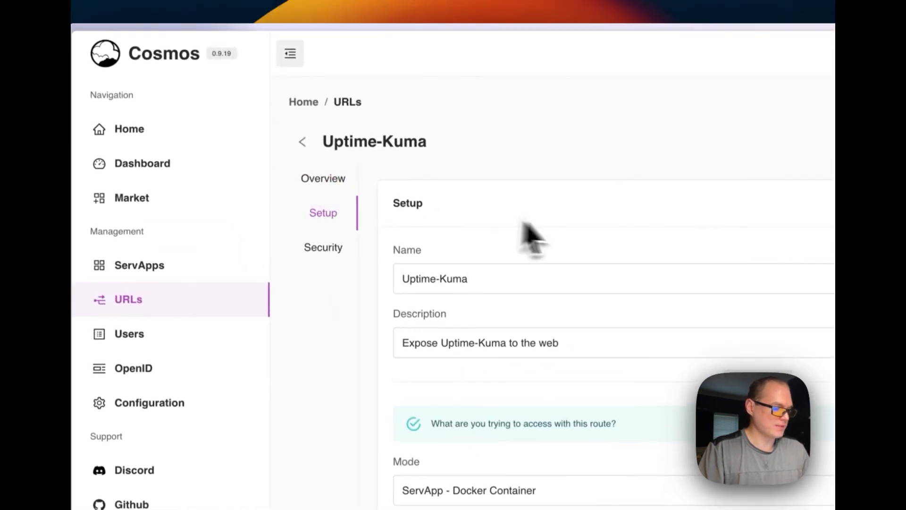
pyautogui.scroll(-2, 541, 304)
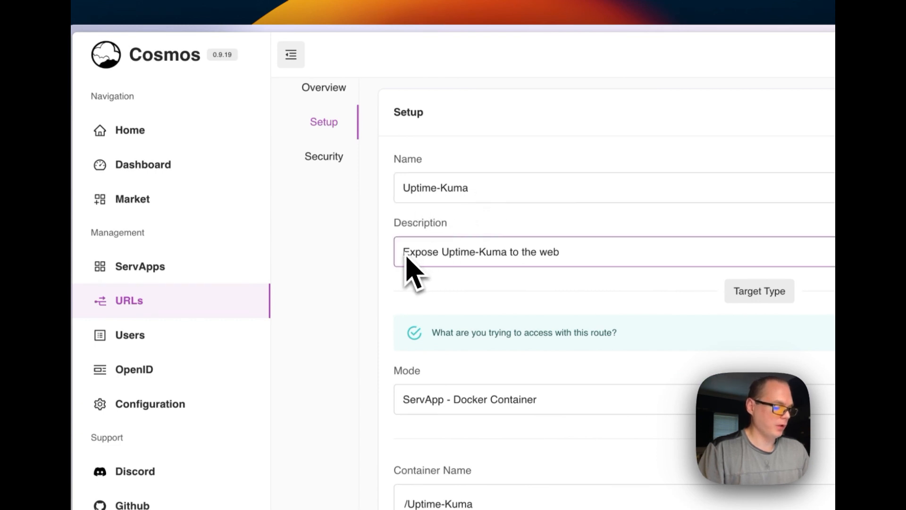
pyautogui.scroll(-1, 564, 269)
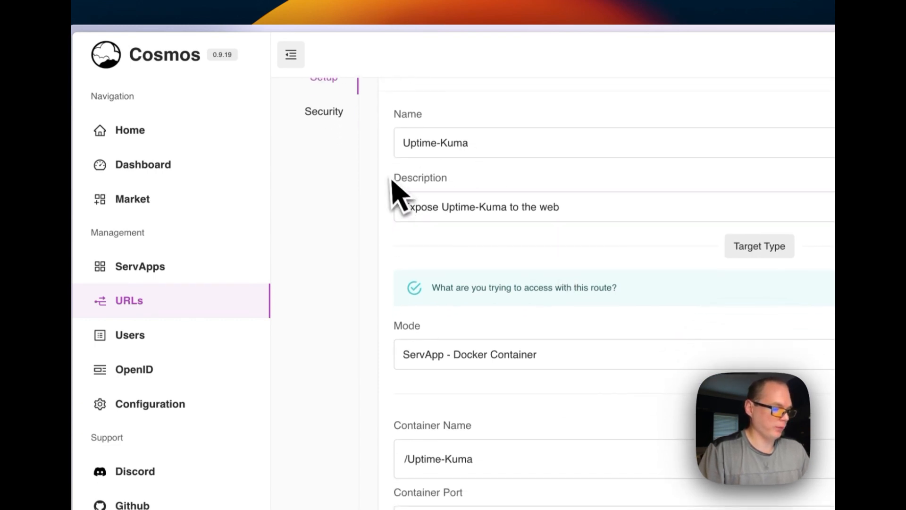
pyautogui.scroll(-2, 462, 354)
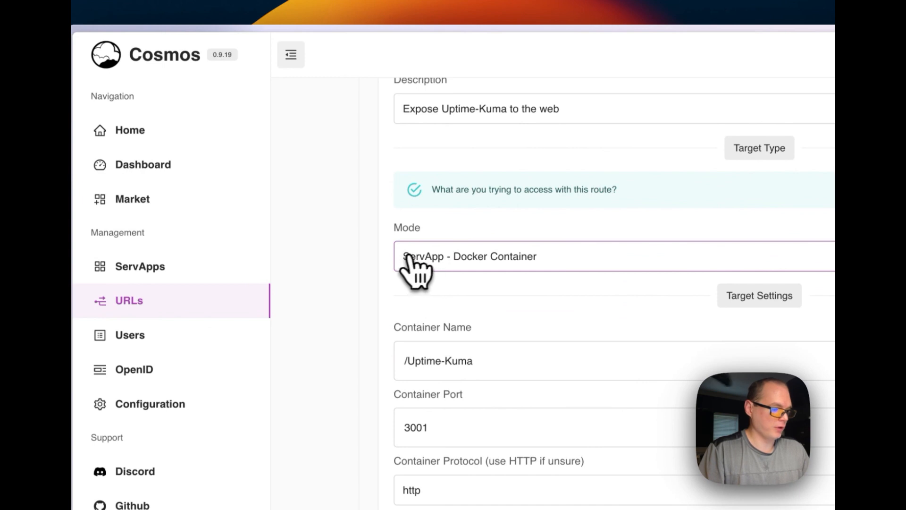
pyautogui.click(417, 263)
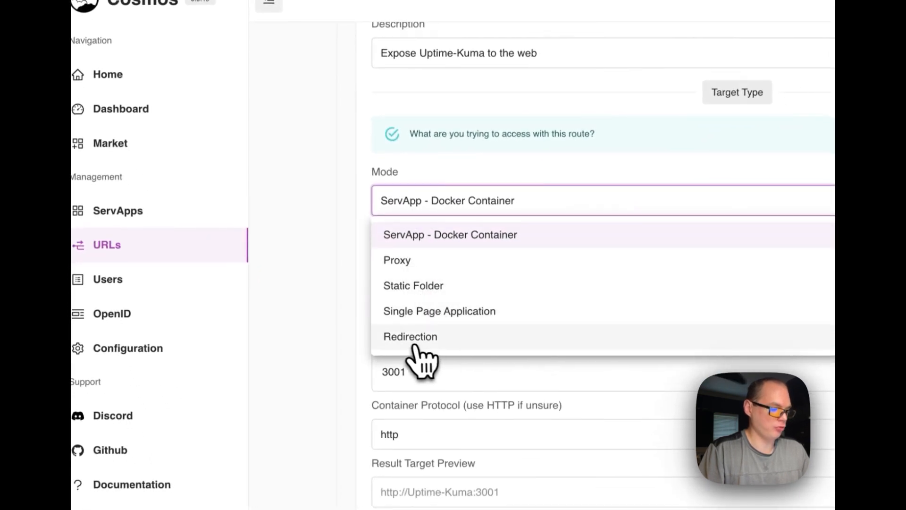
pyautogui.click(418, 236)
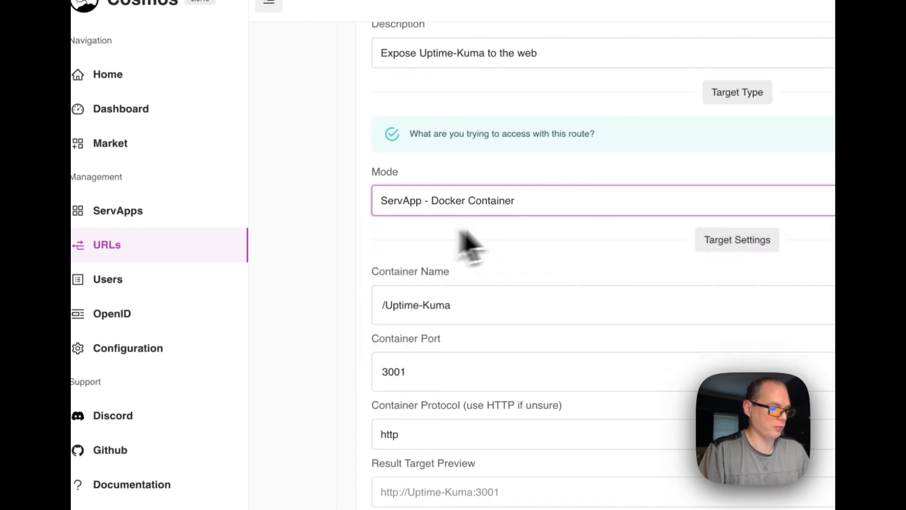
# Review the route's target settings and the available container names, keeping /Uptime-Kuma as the container
pyautogui.scroll(-2, 377, 318)
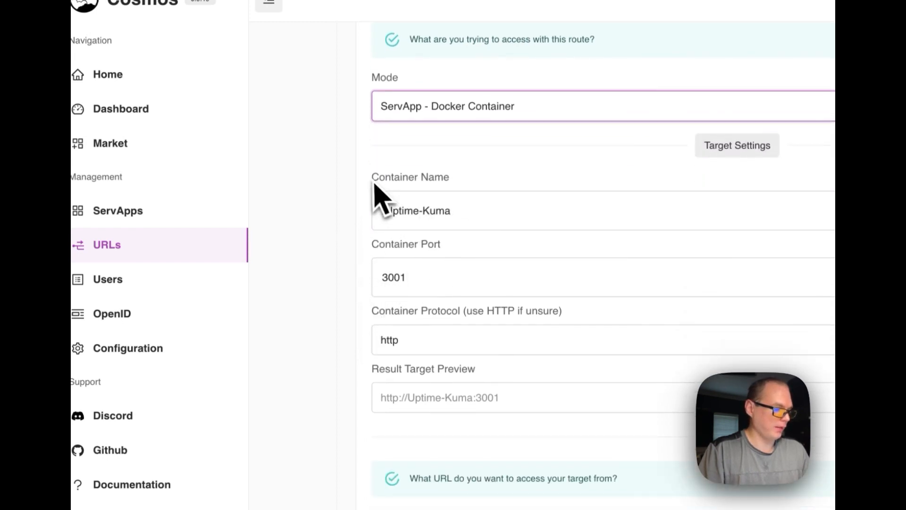
pyautogui.moveTo(375, 186); pyautogui.dragTo(556, 189)
pyautogui.click(471, 210)
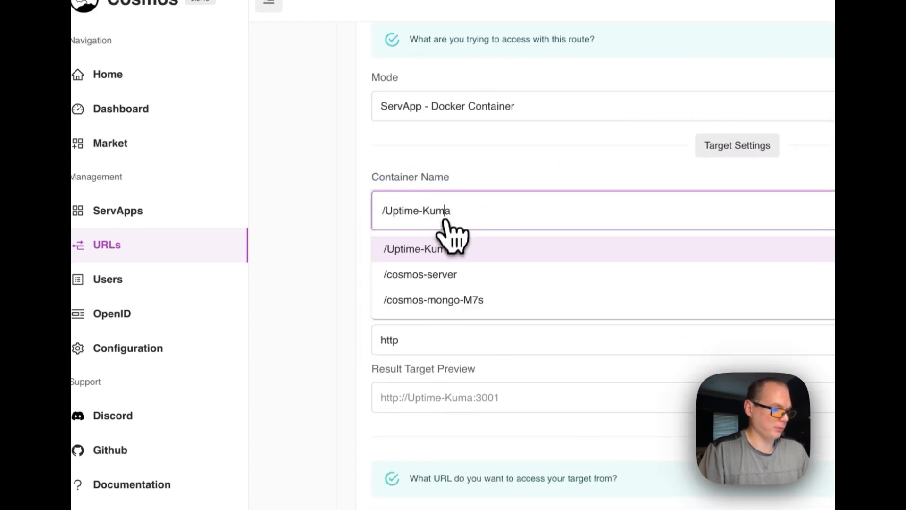
pyautogui.click(437, 257)
pyautogui.scroll(-2, 354, 279)
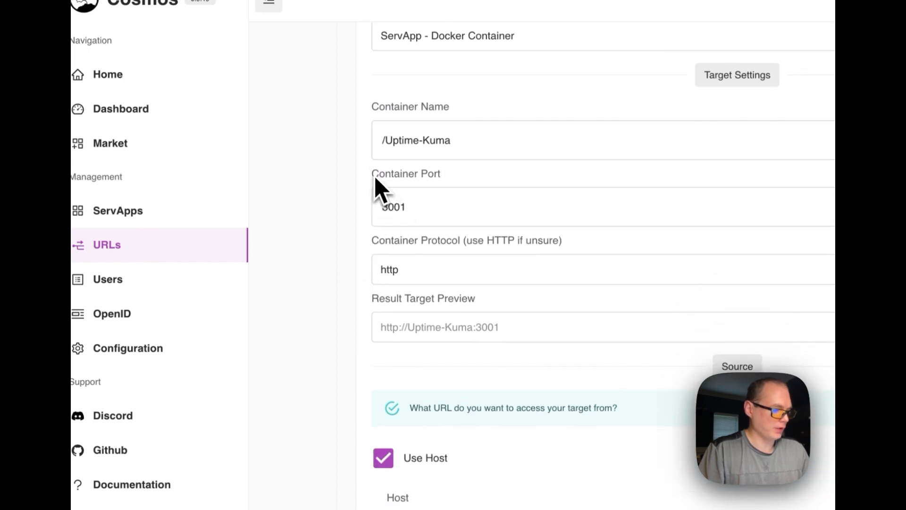
# Check the available container ports, keeping 3001, and try https as the container protocol before restoring http
pyautogui.moveTo(375, 175); pyautogui.dragTo(440, 189)
pyautogui.click(399, 210)
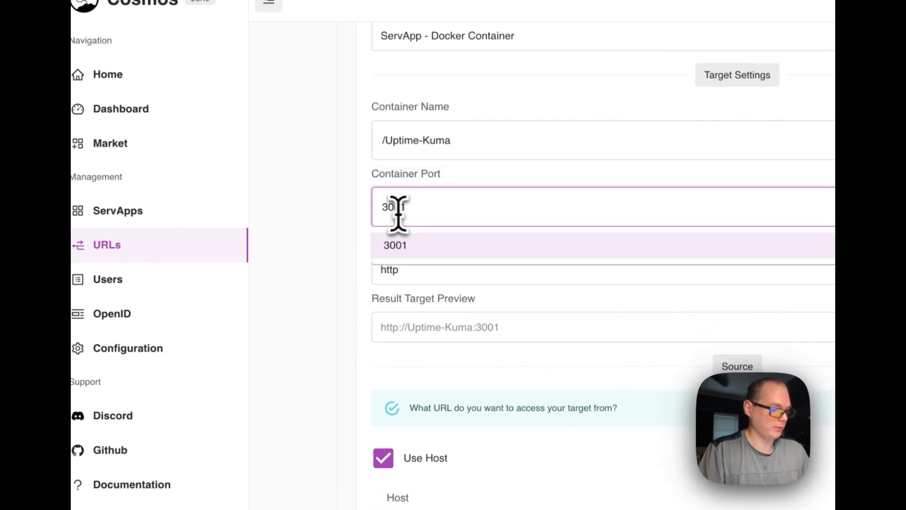
pyautogui.click(345, 228)
pyautogui.click(404, 269)
pyautogui.write('s')
pyautogui.press('BackSpace')
# Review the container protocol and the source host address with its port
pyautogui.scroll(-3, 382, 311)
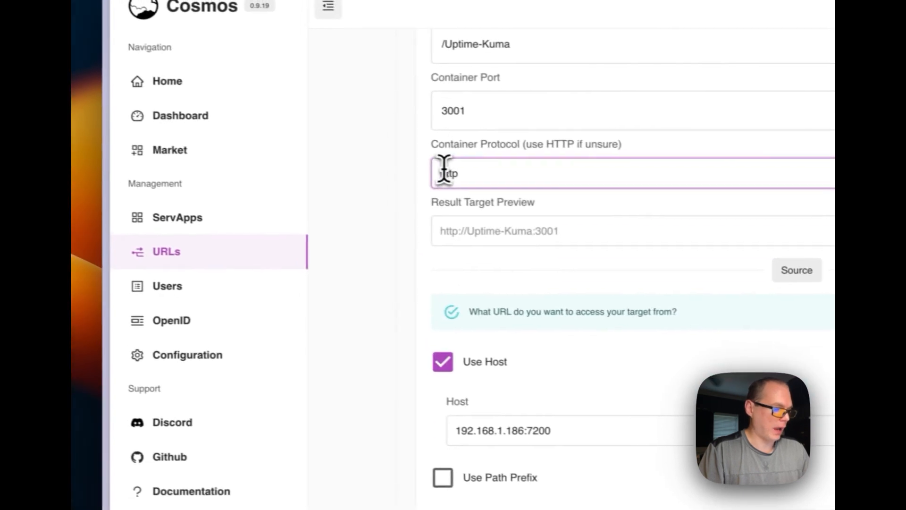
pyautogui.doubleClick(387, 167)
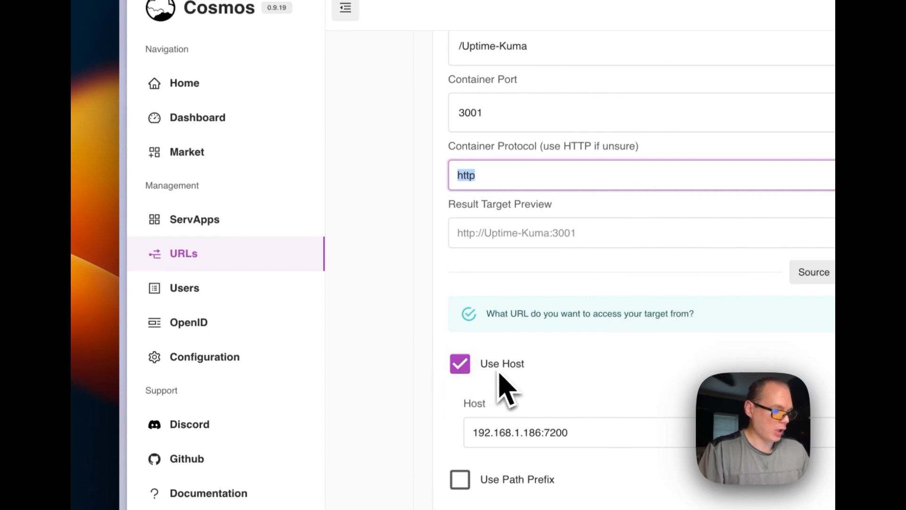
pyautogui.moveTo(475, 432); pyautogui.dragTo(653, 432)
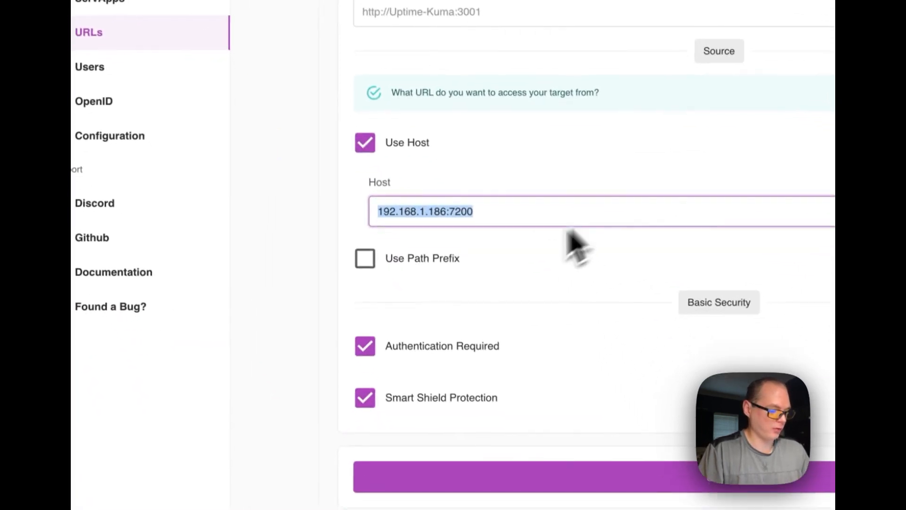
pyautogui.moveTo(448, 211); pyautogui.dragTo(461, 214)
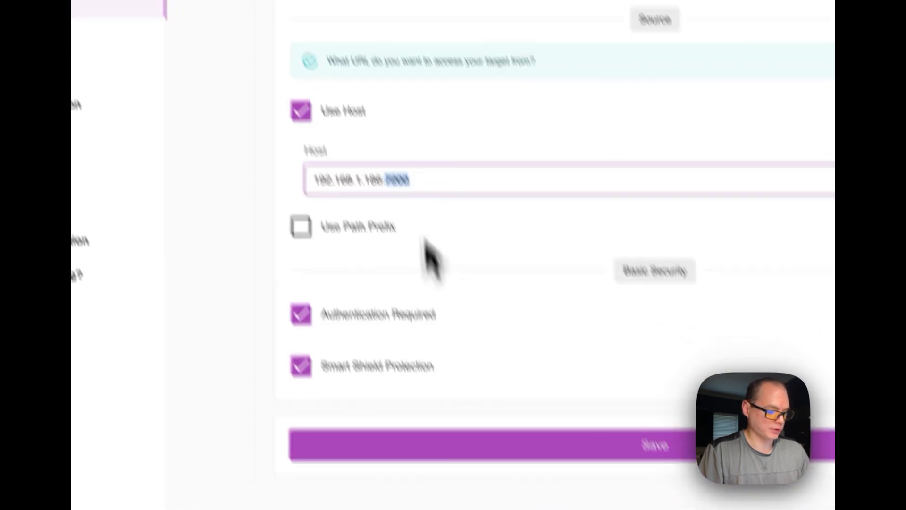
# Review the Uptime-Kuma URL's security settings, from authentication and headers to Smart Shield limits and bot blocking, and leave the URL's details
pyautogui.scroll(10, 426, 240)
pyautogui.click(323, 262)
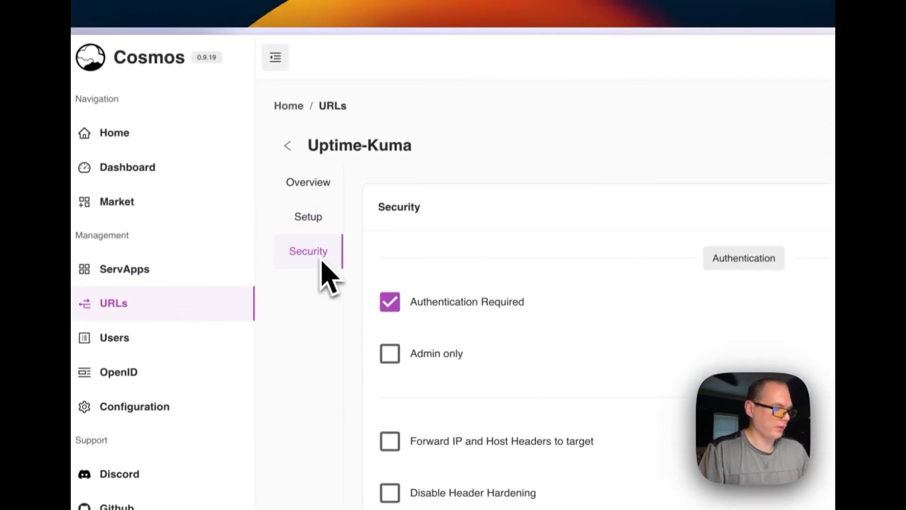
pyautogui.scroll(-4, 580, 337)
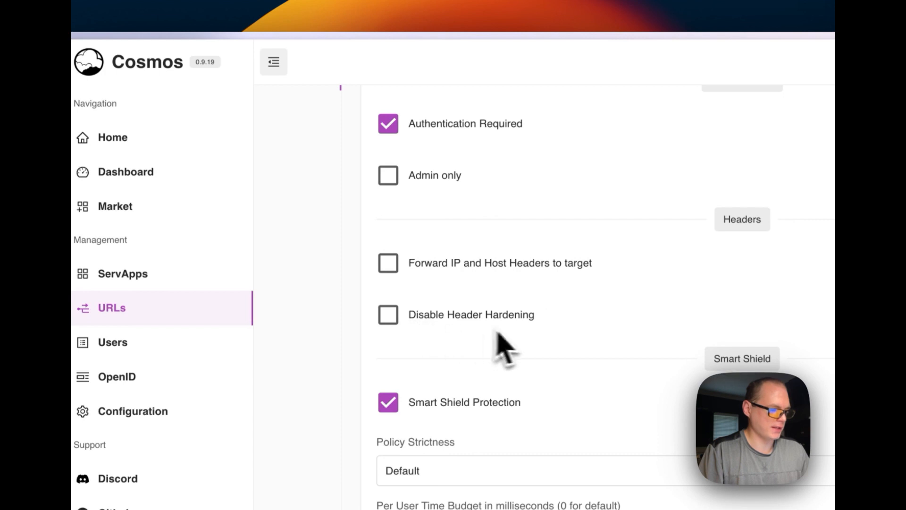
pyautogui.scroll(-6, 524, 339)
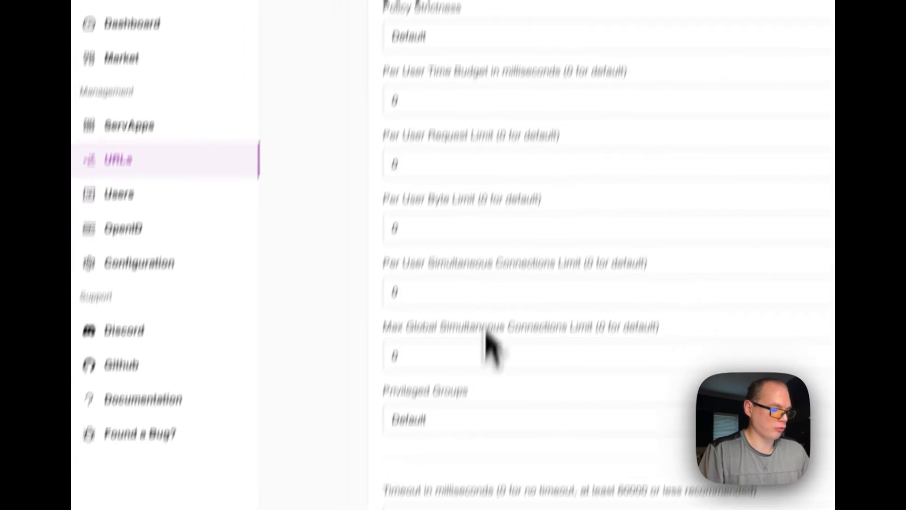
pyautogui.scroll(-4, 494, 385)
pyautogui.scroll(-2, 514, 300)
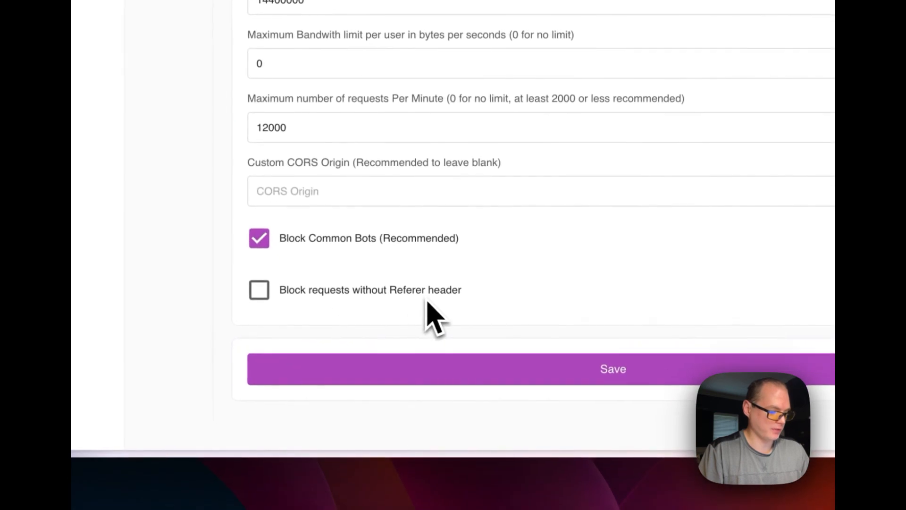
pyautogui.scroll(15, 470, 334)
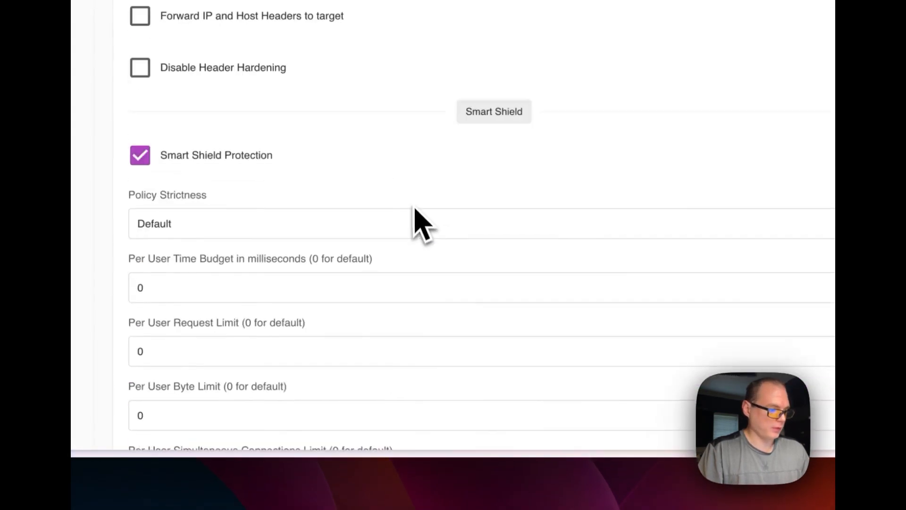
pyautogui.click(312, 176)
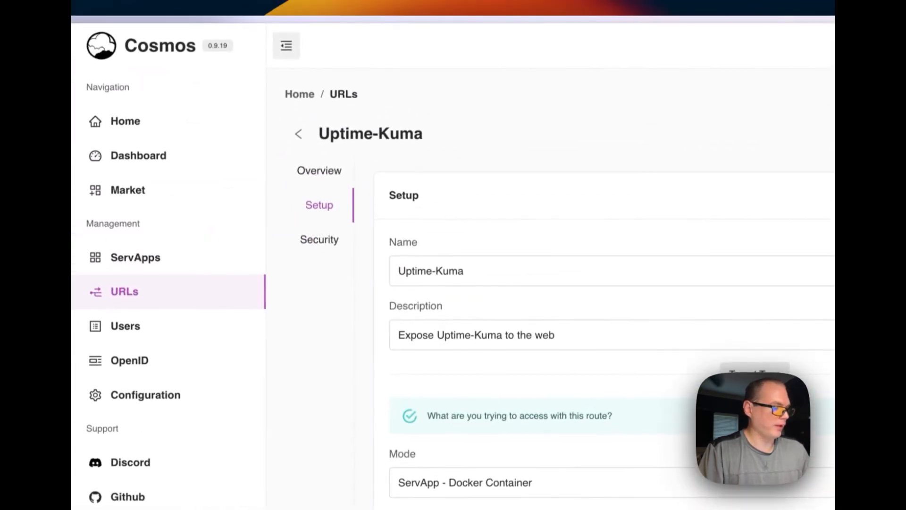
pyautogui.click(298, 134)
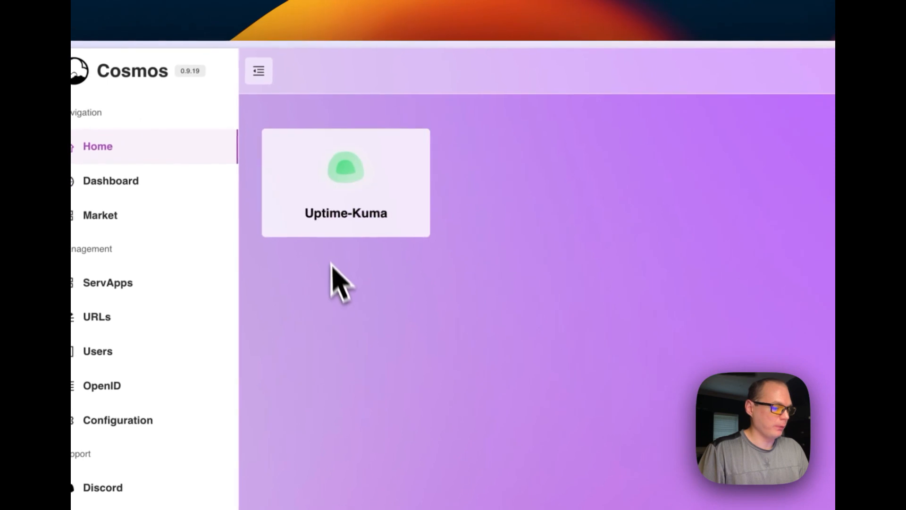
# Open Uptime-Kuma from the home page, check the full address of its setup page, and close it
pyautogui.click(349, 193)
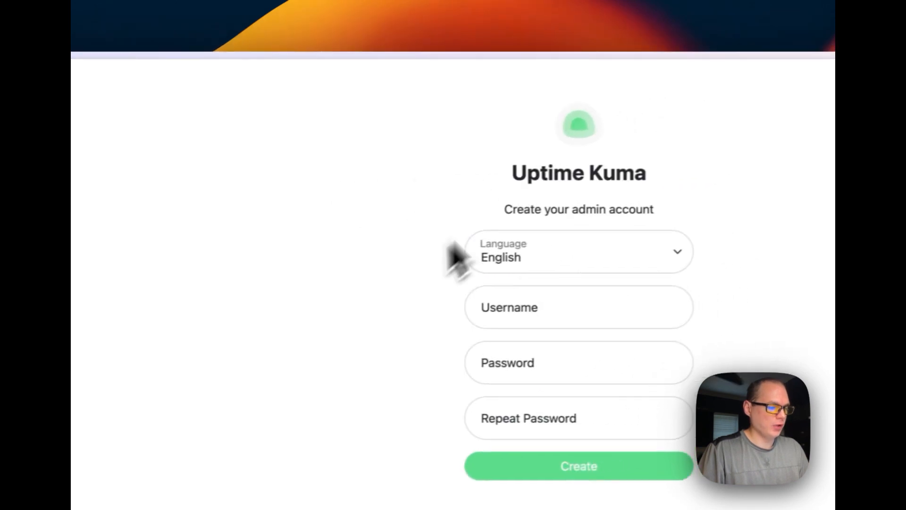
pyautogui.moveTo(126, 206)
pyautogui.click(208, 107)
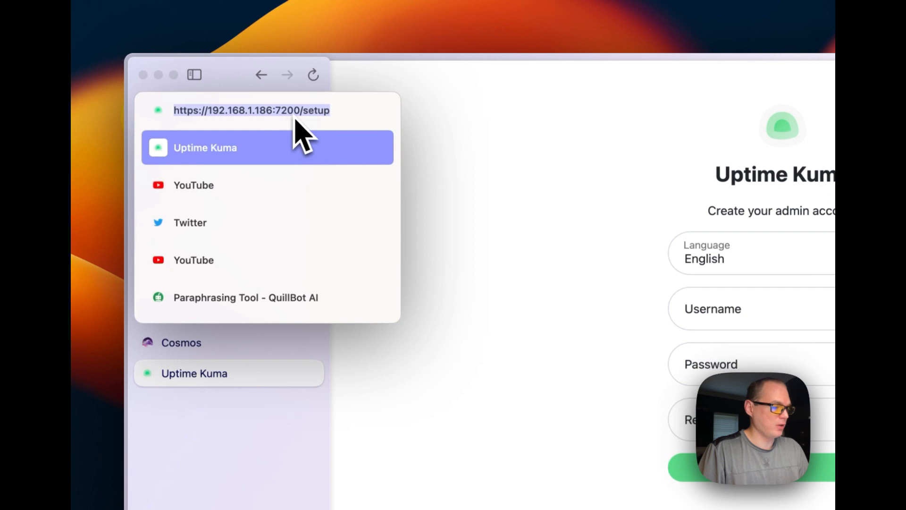
pyautogui.click(463, 186)
pyautogui.press('super+w')
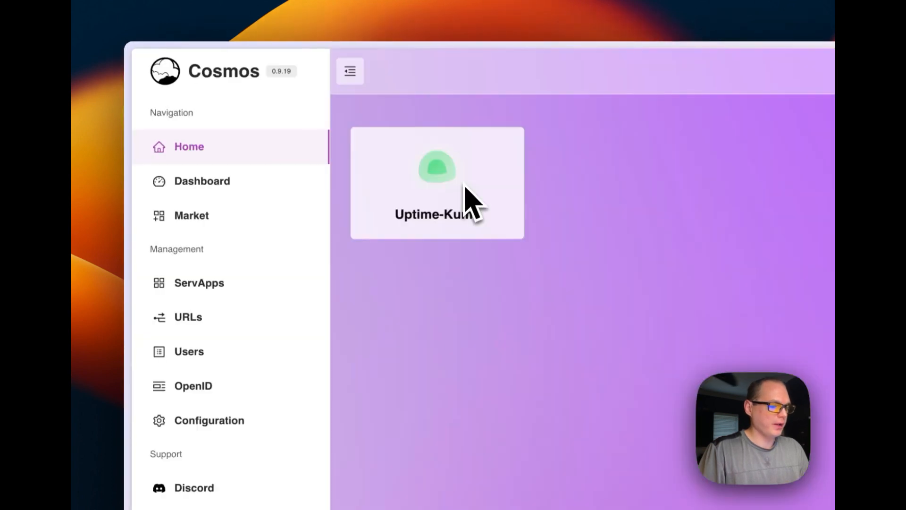
# Delete the Uptime-Kuma entry from the URLs list, save the changes and refresh the page
pyautogui.click(198, 323)
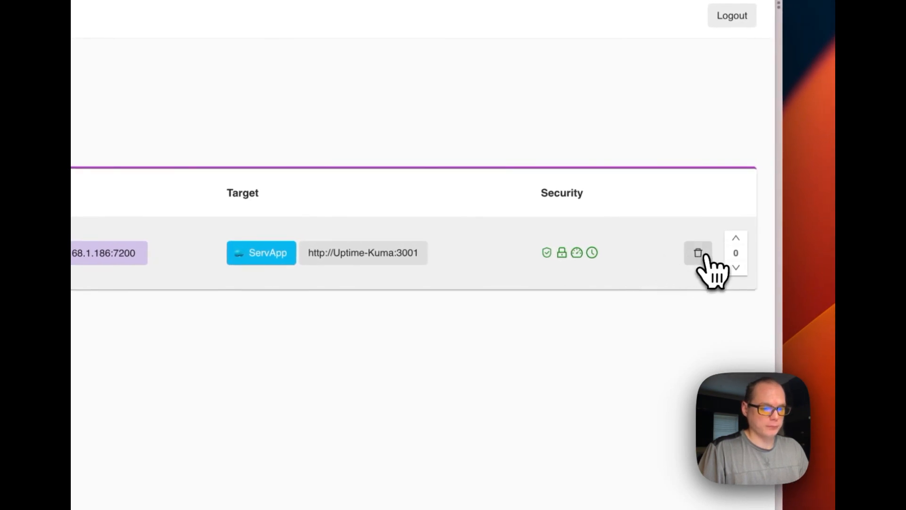
pyautogui.click(701, 254)
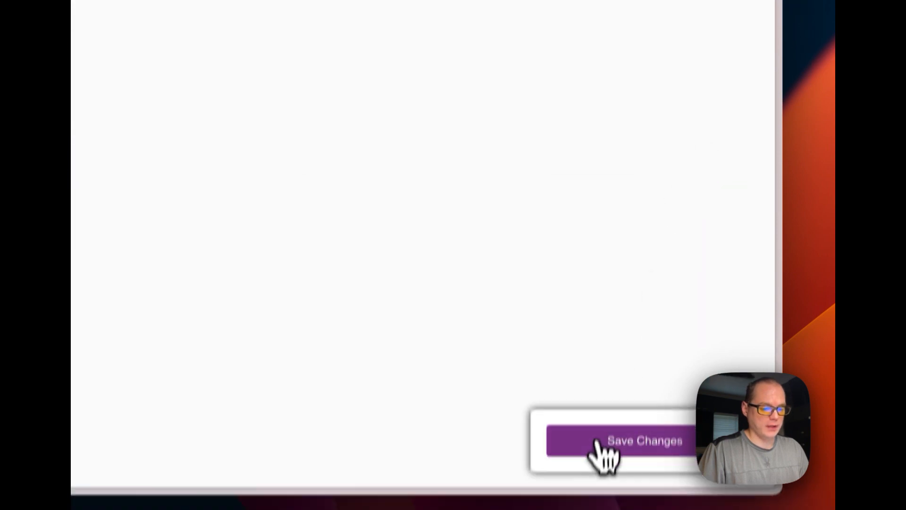
pyautogui.click(598, 441)
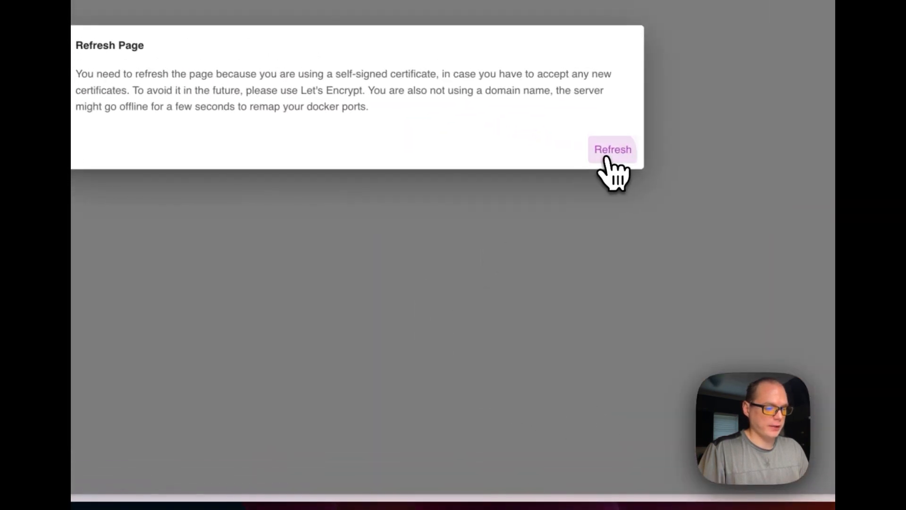
pyautogui.click(607, 159)
pyautogui.click(222, 137)
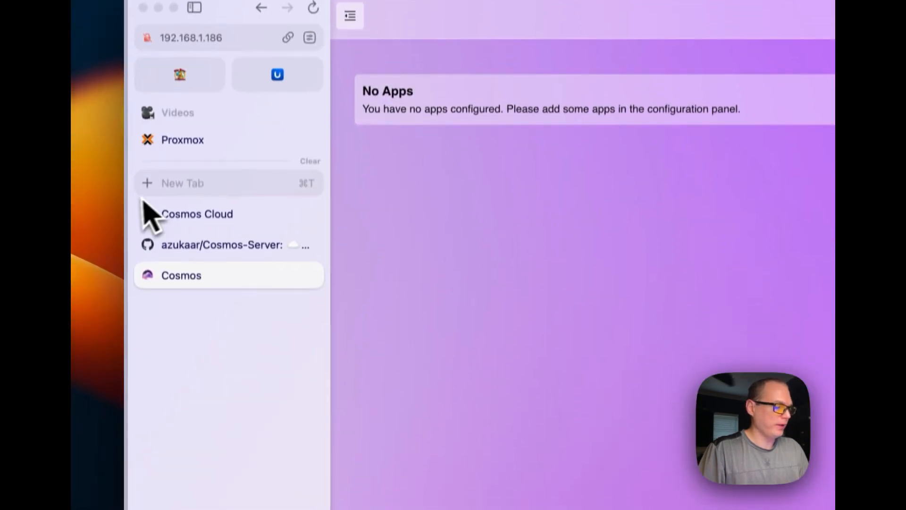
pyautogui.press('super+t')
pyautogui.click(402, 249)
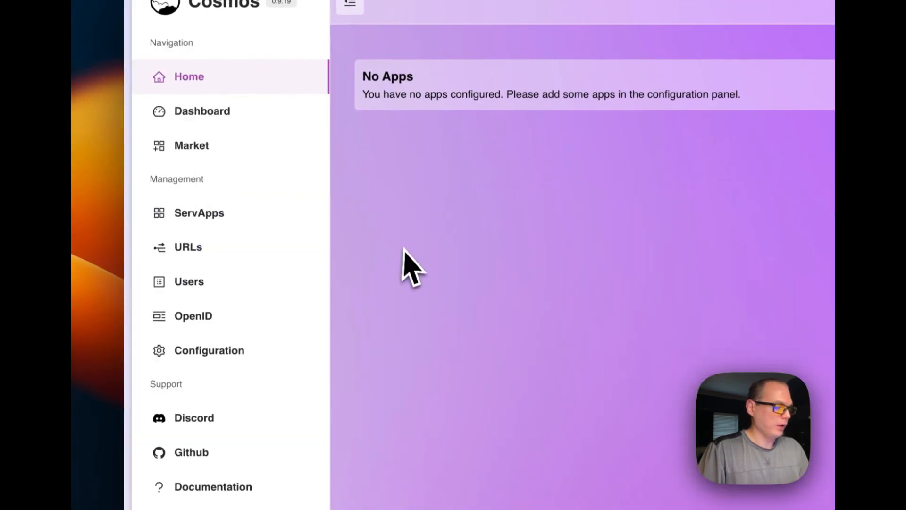
pyautogui.moveTo(139, 218)
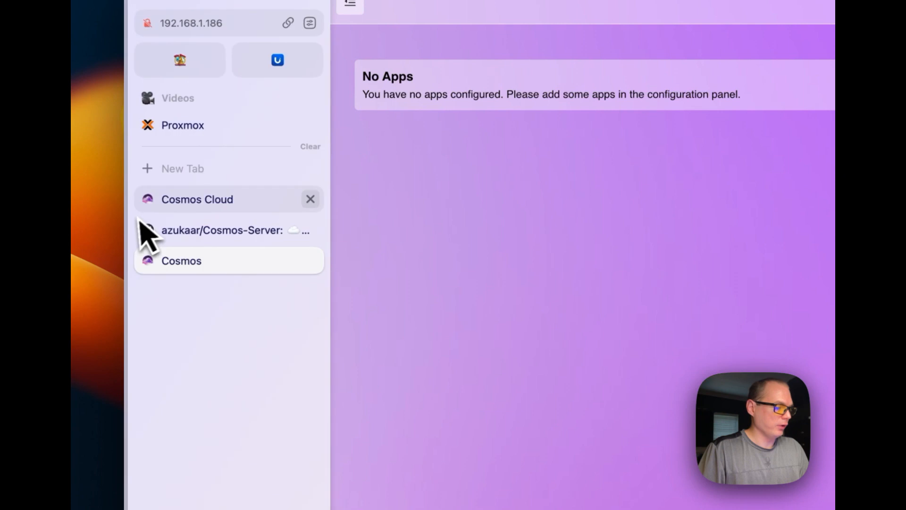
pyautogui.rightClick(230, 260)
pyautogui.click(248, 396)
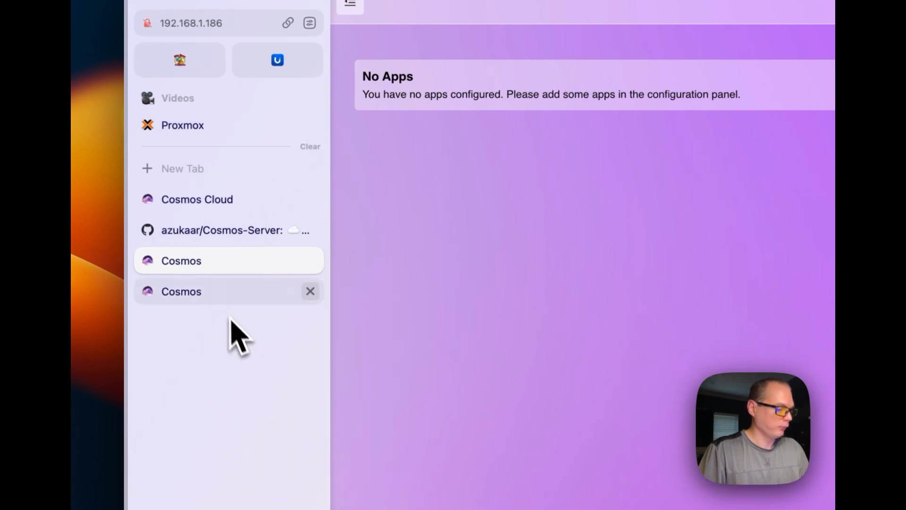
pyautogui.click(217, 297)
pyautogui.click(214, 27)
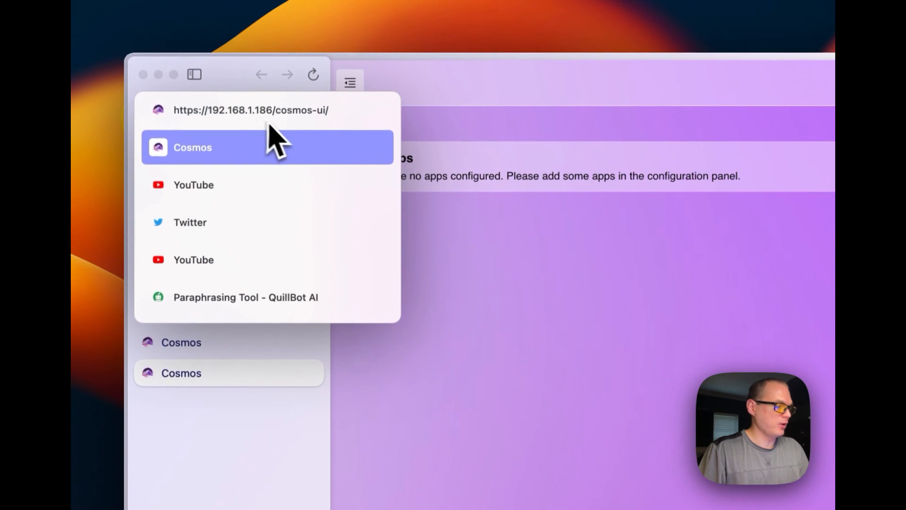
pyautogui.write('72')
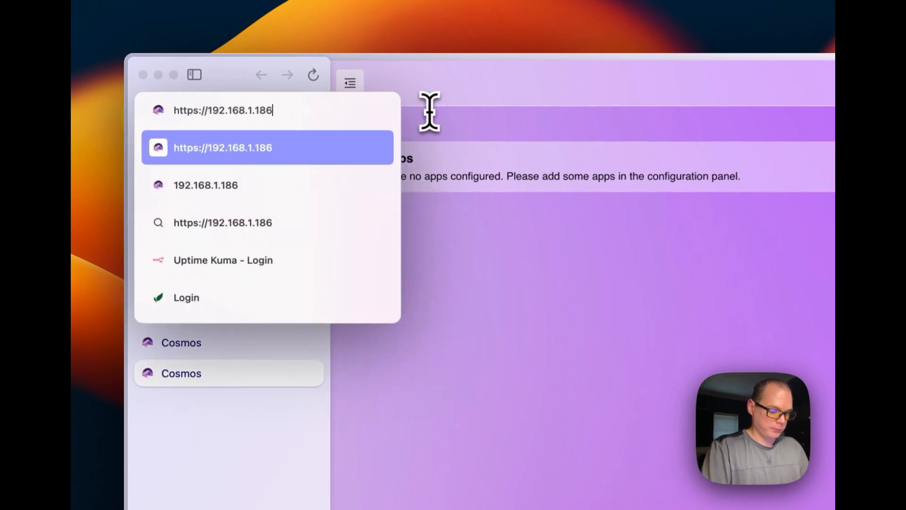
pyautogui.write('00\\')
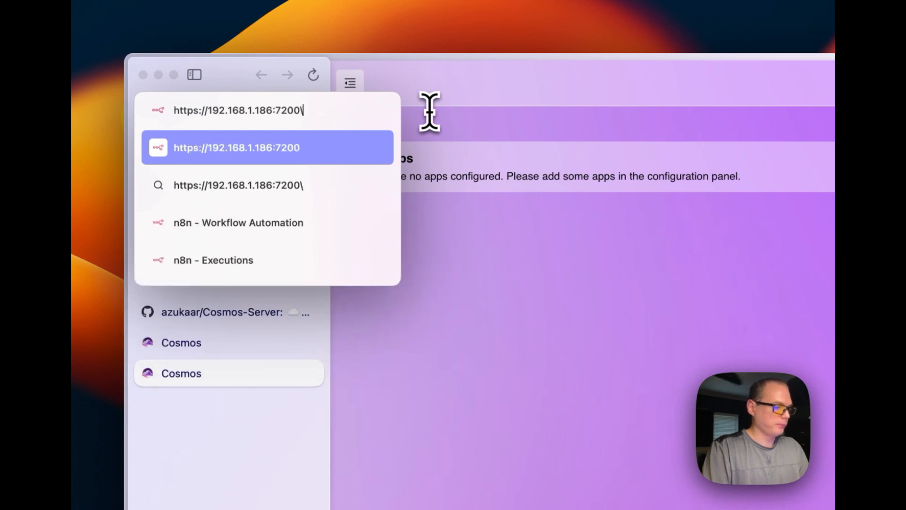
pyautogui.press('Return')
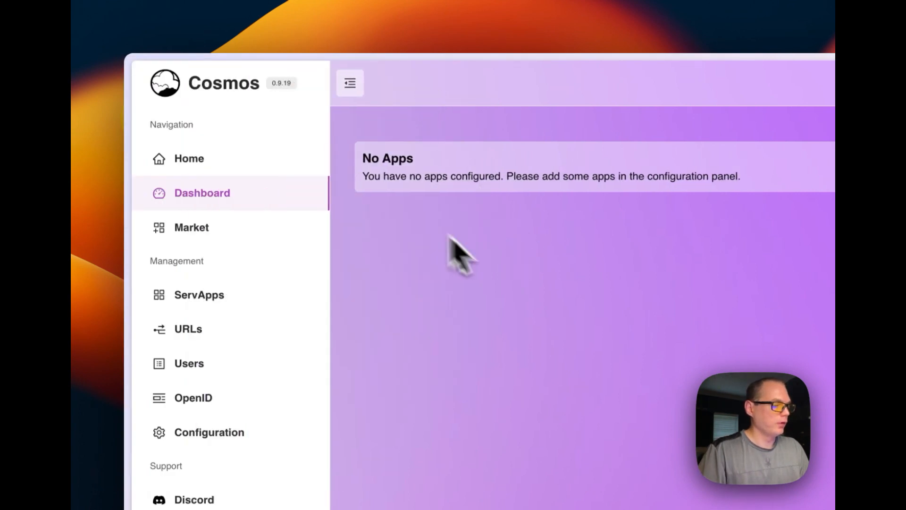
# Try to reach Uptime Kuma directly through another port of the server address, and return to the Cosmos page
pyautogui.moveTo(158, 313)
pyautogui.click(231, 106)
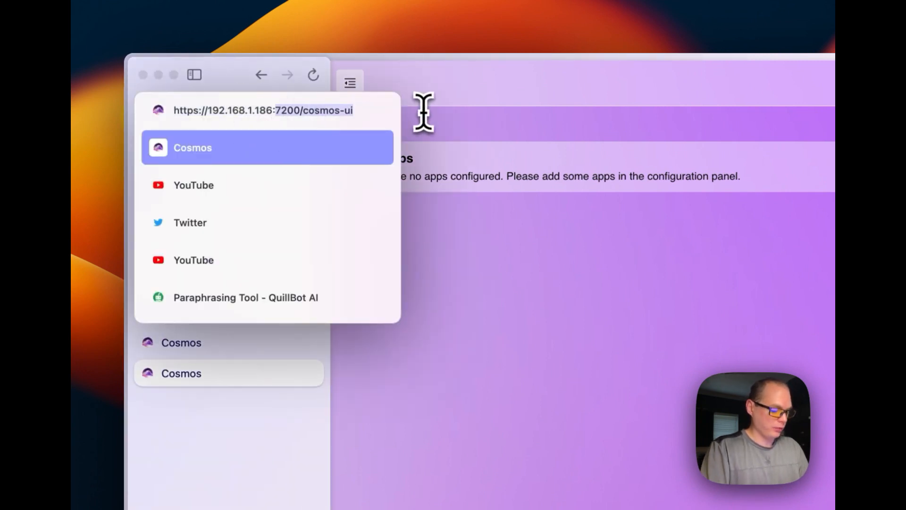
pyautogui.write('30')
pyautogui.press('Return')
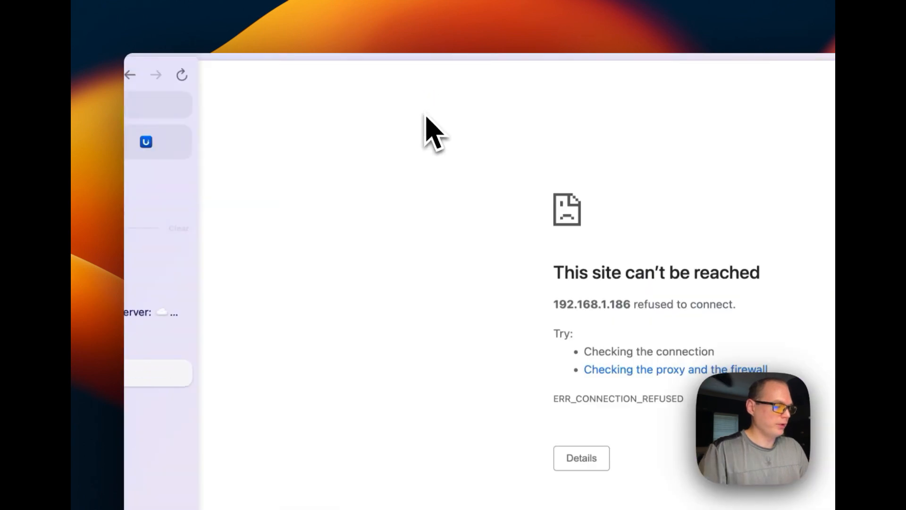
pyautogui.press('super+[')
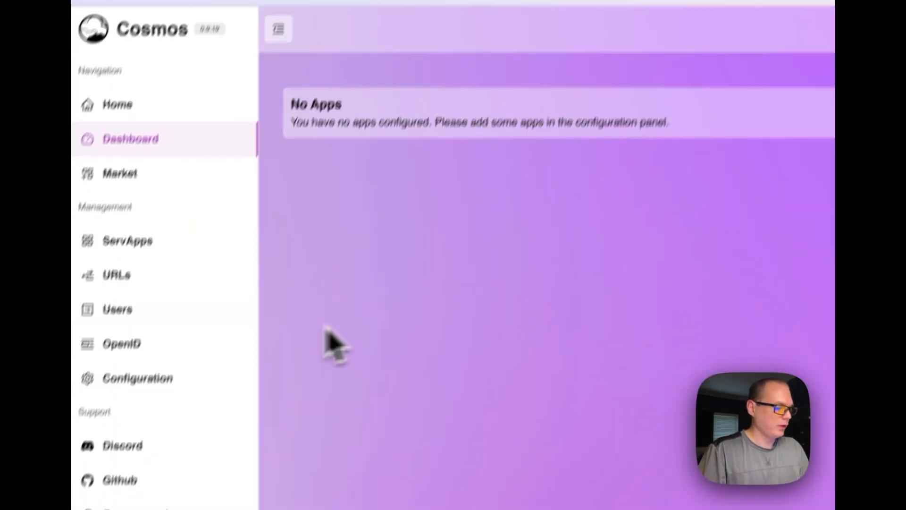
# Start a new URL in the URLs list and name it Uptime Kuma
pyautogui.moveTo(151, 422)
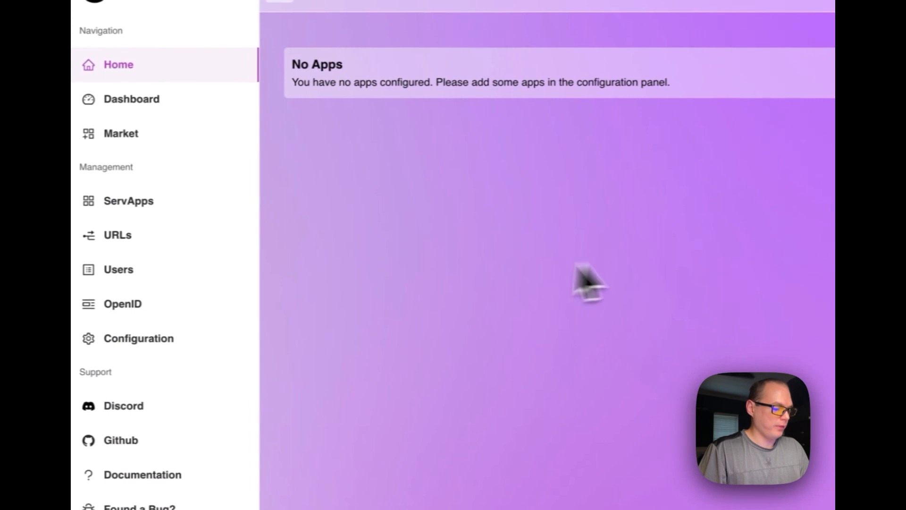
pyautogui.click(186, 238)
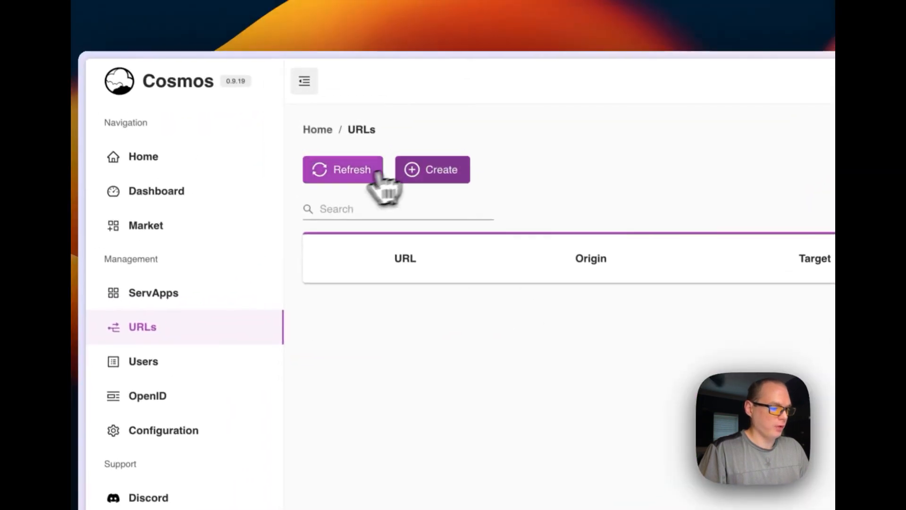
pyautogui.click(471, 95)
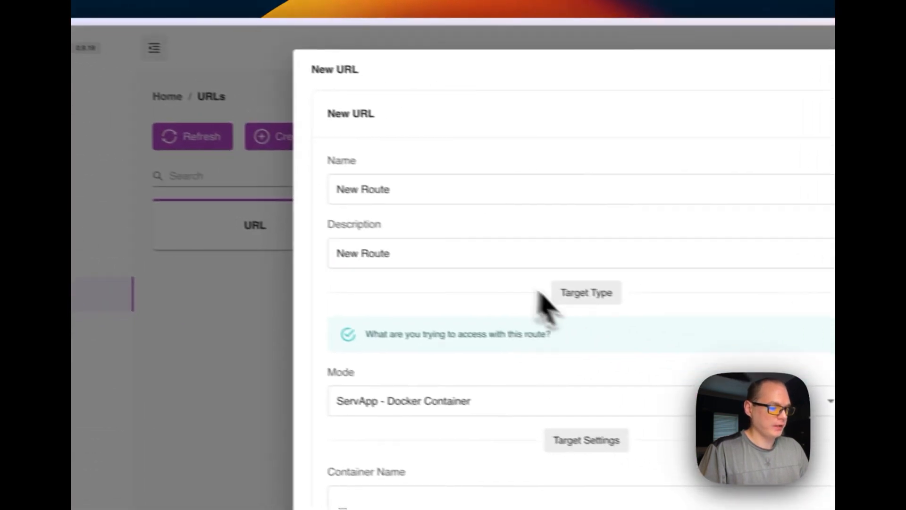
pyautogui.tripleClick(452, 196)
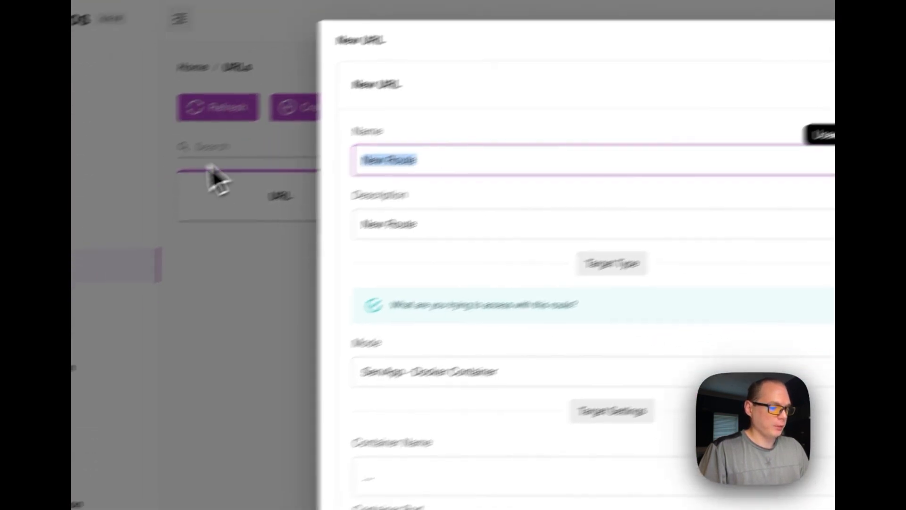
pyautogui.write('Uptime Kuma')
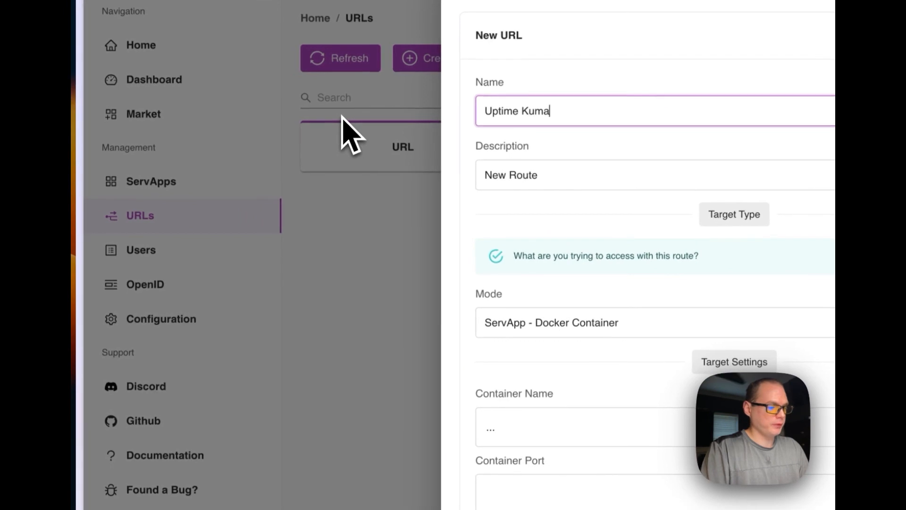
# Keep ServApp - Docker Container as the new route's mode and select /Uptime-Kuma as its target container
pyautogui.click(548, 324)
pyautogui.click(550, 361)
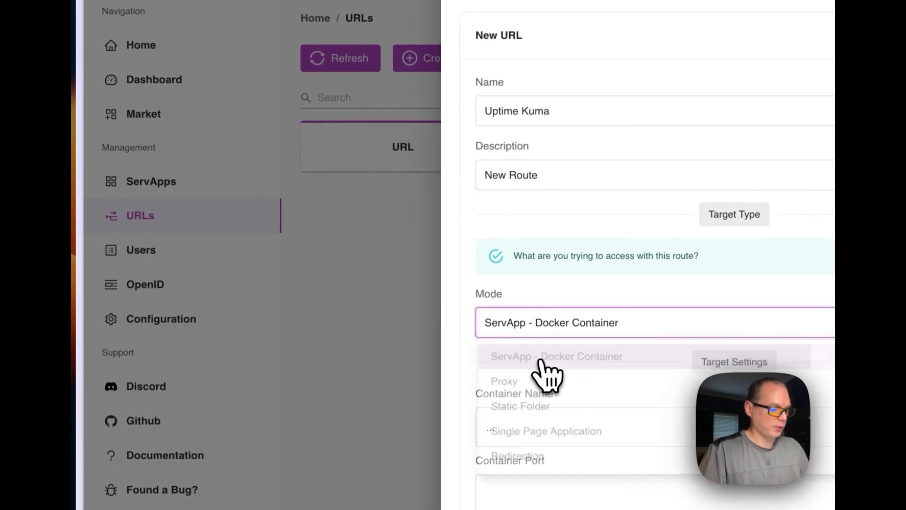
pyautogui.scroll(-3, 572, 398)
pyautogui.click(522, 314)
pyautogui.click(530, 347)
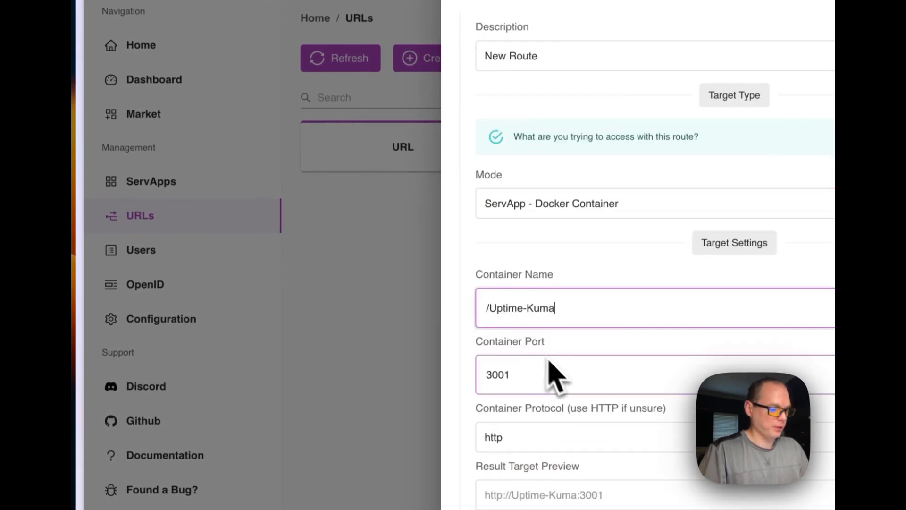
# Have the new route use a host, set it to 192.168.1.186:7200, create the route and refresh the URLs list
pyautogui.scroll(-2, 485, 196)
pyautogui.click(423, 288)
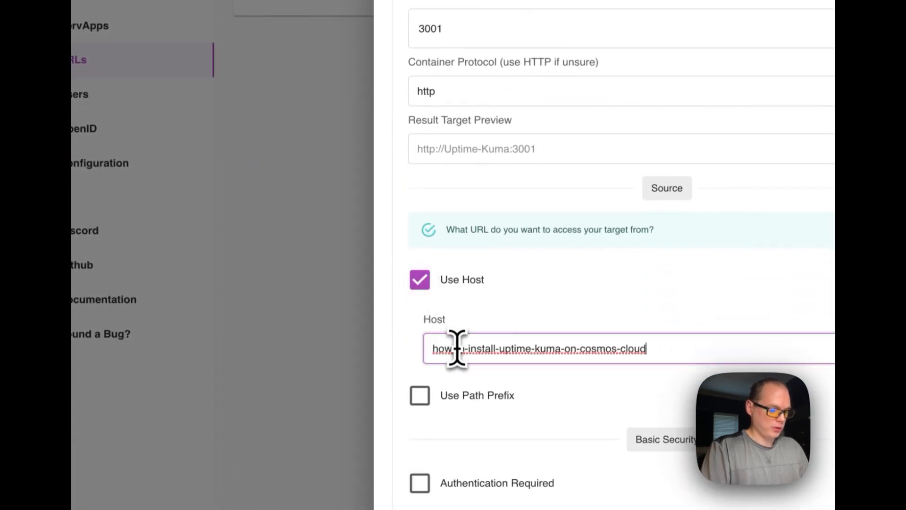
pyautogui.write('192.168.1.')
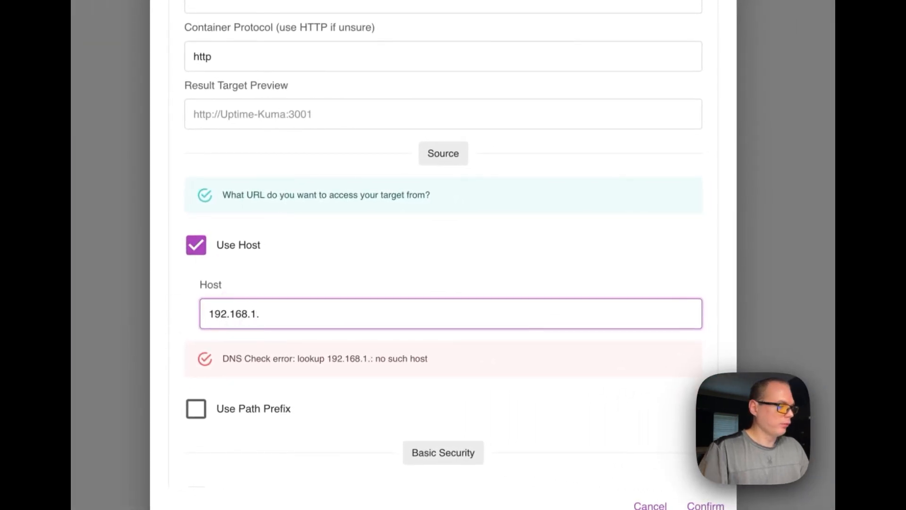
pyautogui.write('186')
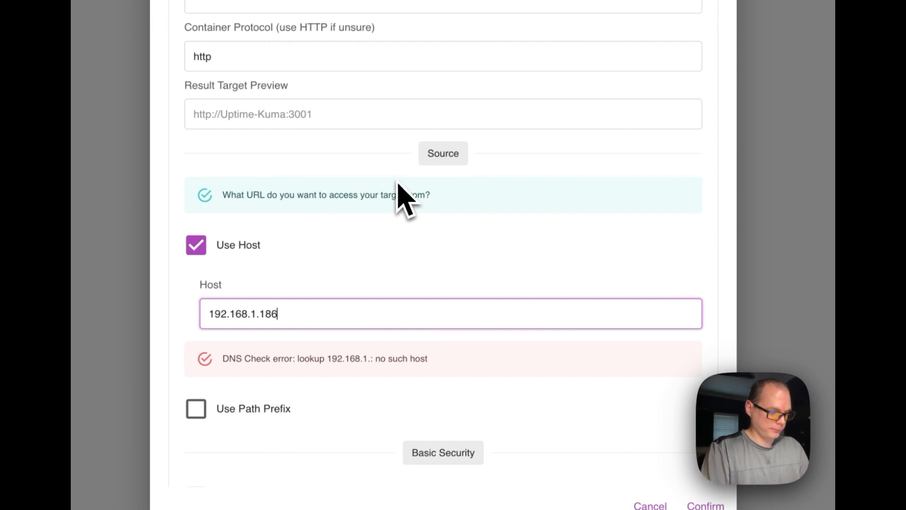
pyautogui.write(':7200')
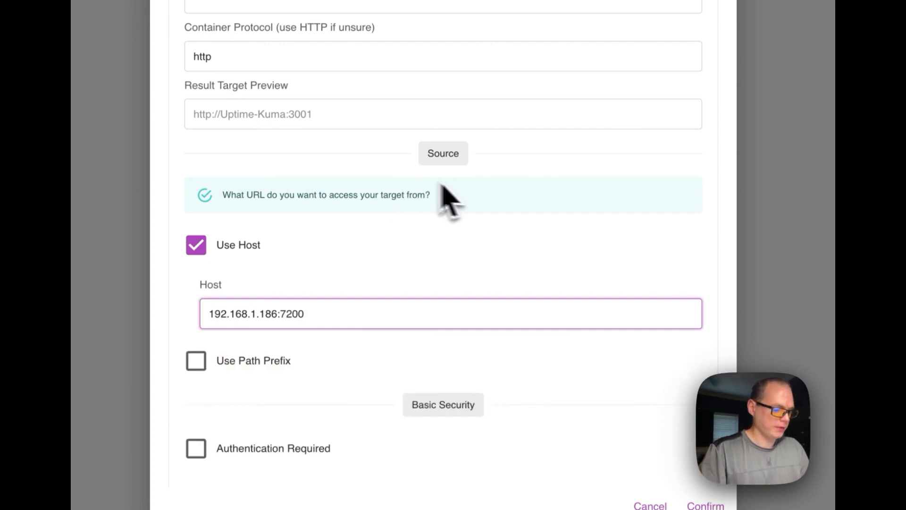
pyautogui.scroll(-2, 449, 200)
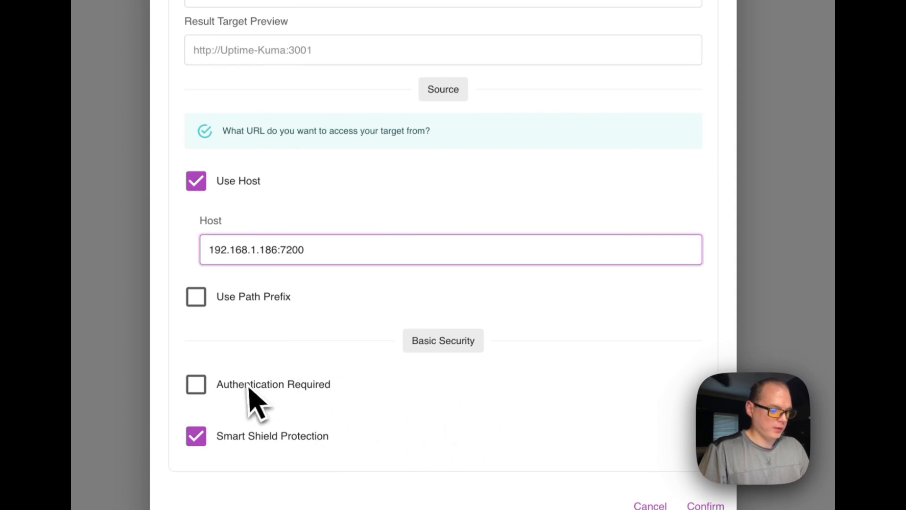
pyautogui.click(704, 505)
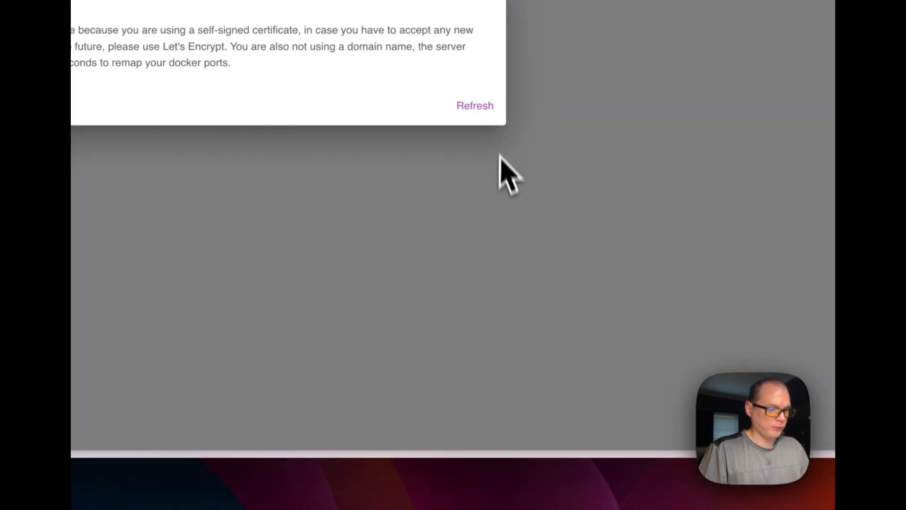
pyautogui.click(410, 332)
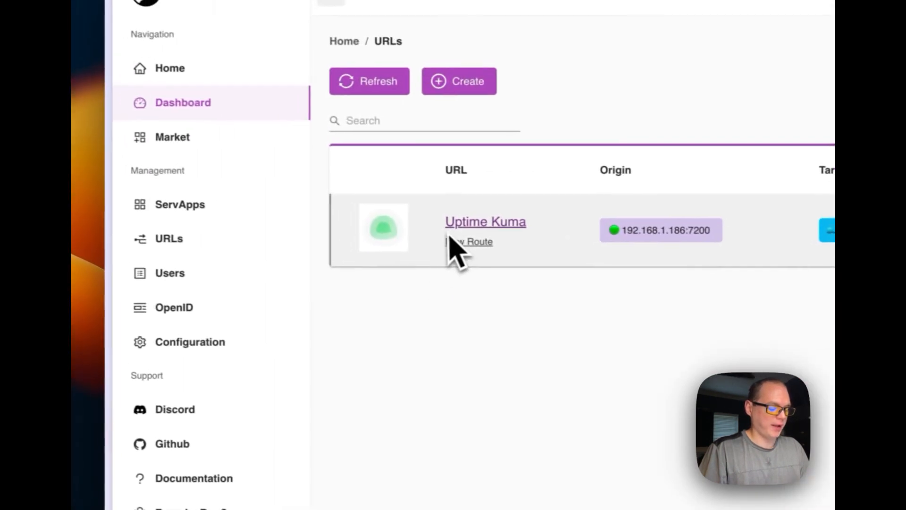
# Open Uptime Kuma from the Cosmos home page and create its admin account with a username and a repeated password
pyautogui.click(229, 71)
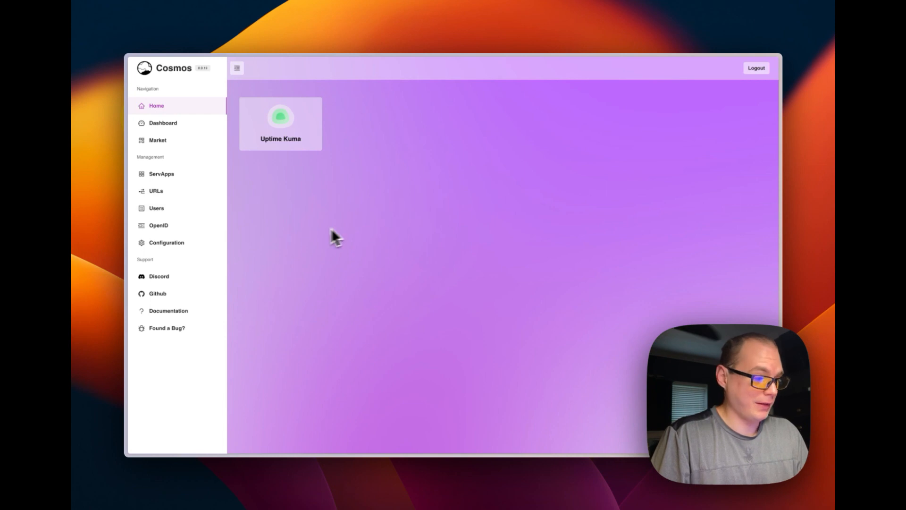
pyautogui.click(283, 136)
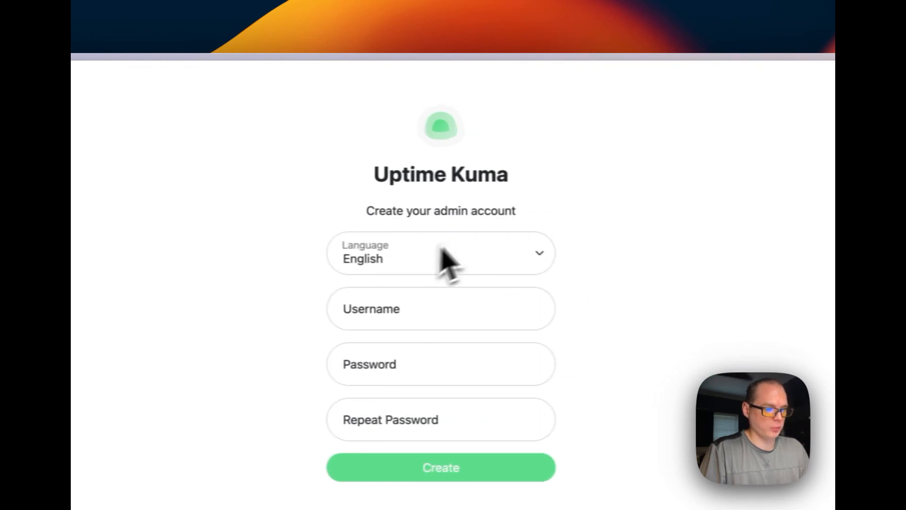
pyautogui.click(418, 307)
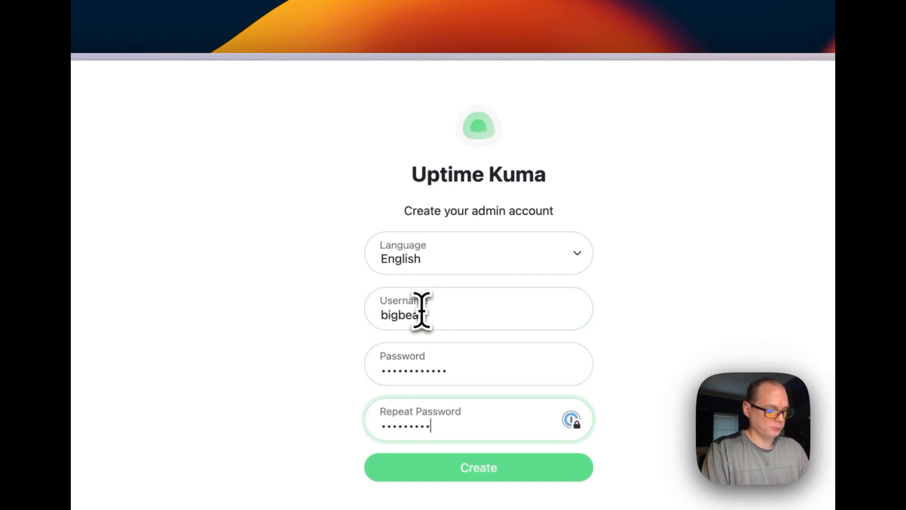
pyautogui.press('Return')
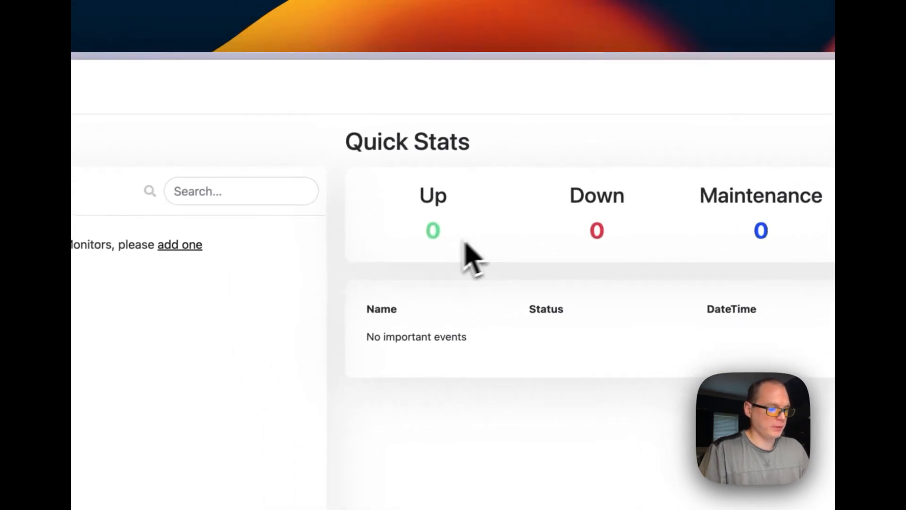
pyautogui.click(225, 148)
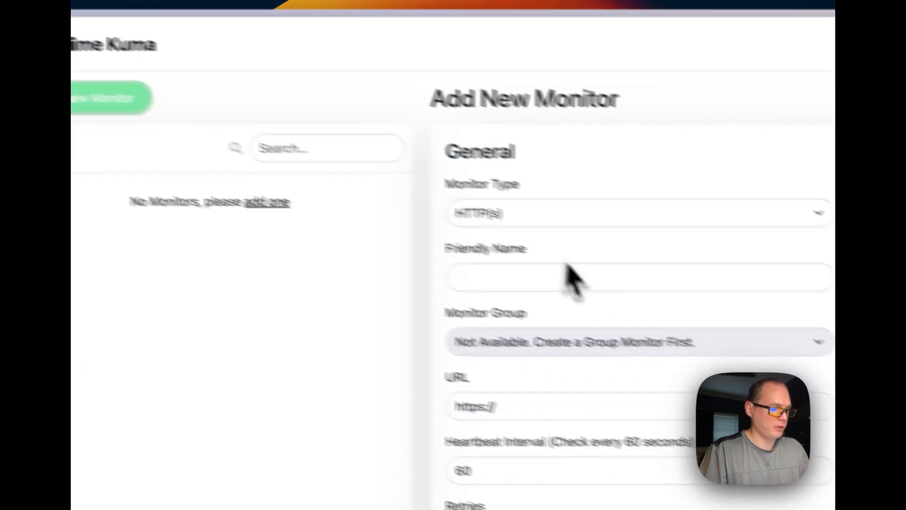
pyautogui.click(653, 329)
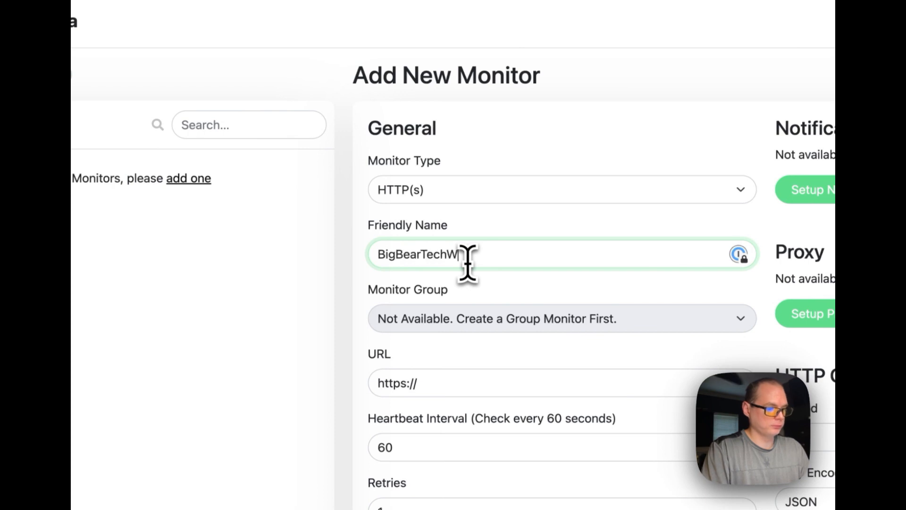
pyautogui.click(464, 383)
pyautogui.write('bigbeartechworld')
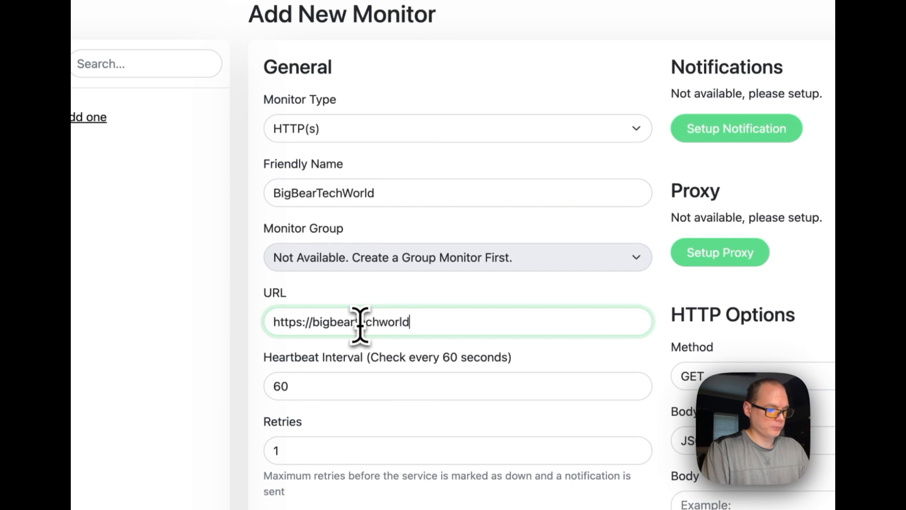
pyautogui.scroll(-4, 415, 392)
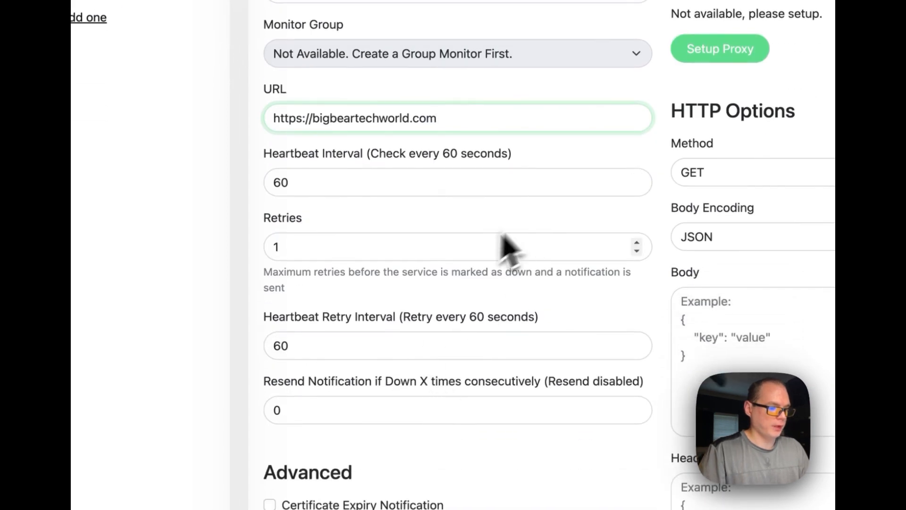
# Review the available monitor types, keep HTTP(s) for the BigBearTechWorld monitor and save it
pyautogui.scroll(4, 482, 260)
pyautogui.click(347, 127)
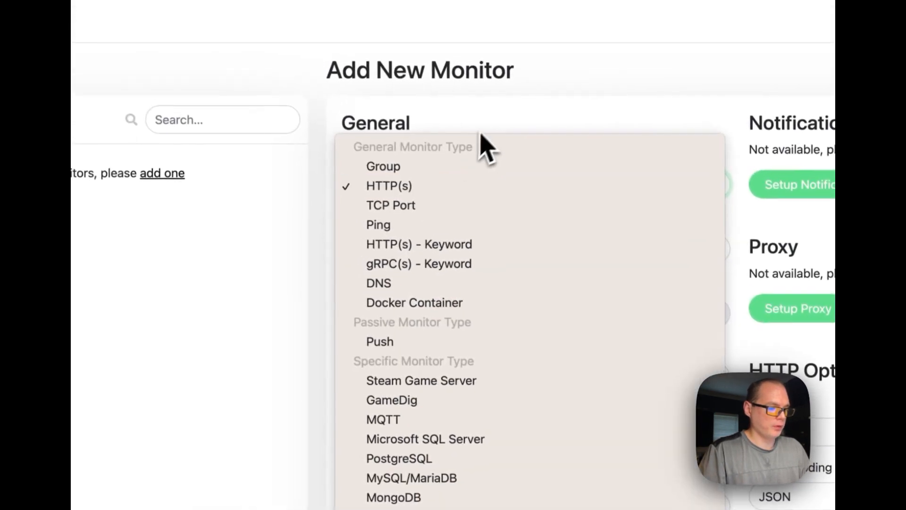
pyautogui.click(488, 122)
pyautogui.scroll(-1, 489, 122)
pyautogui.scroll(-3, 435, 148)
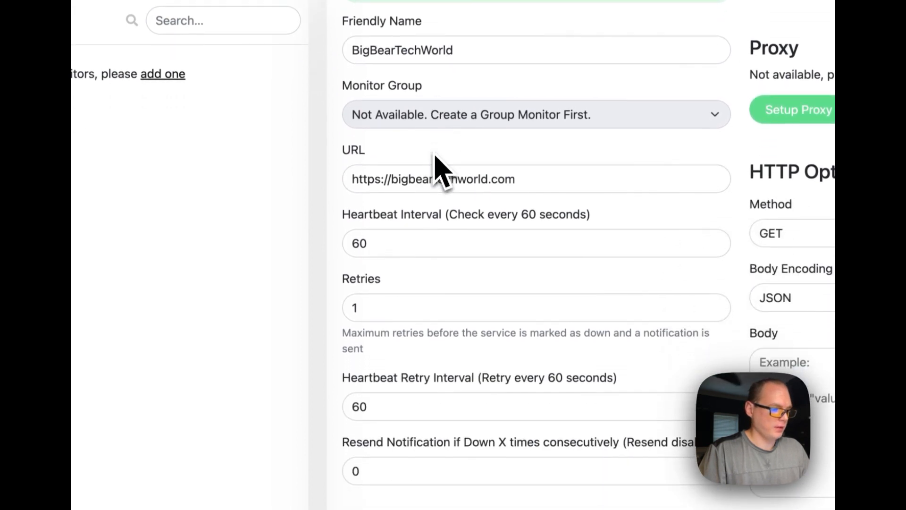
pyautogui.scroll(-12, 437, 170)
pyautogui.click(425, 409)
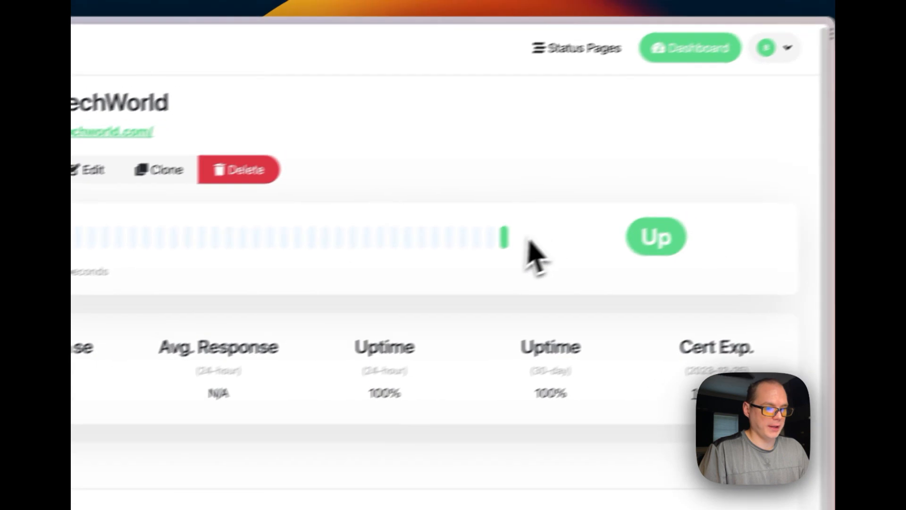